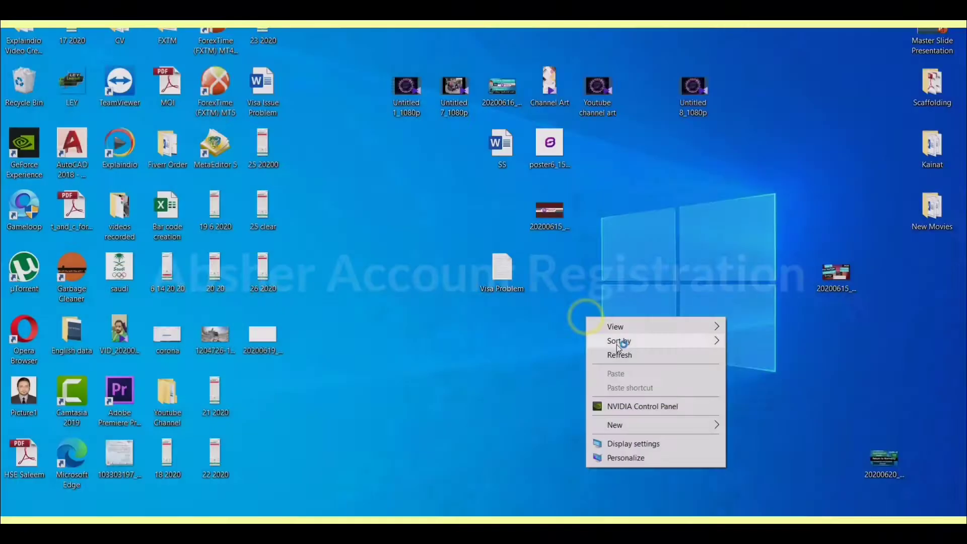
Step: Refresh the desktop and launch Google Chrome from the Start menu
click(619, 354)
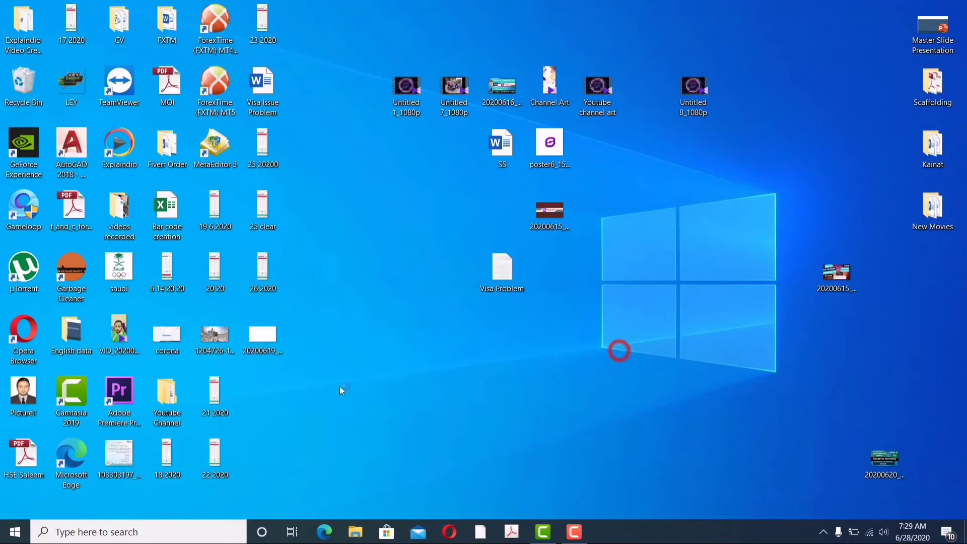
click(13, 532)
click(577, 348)
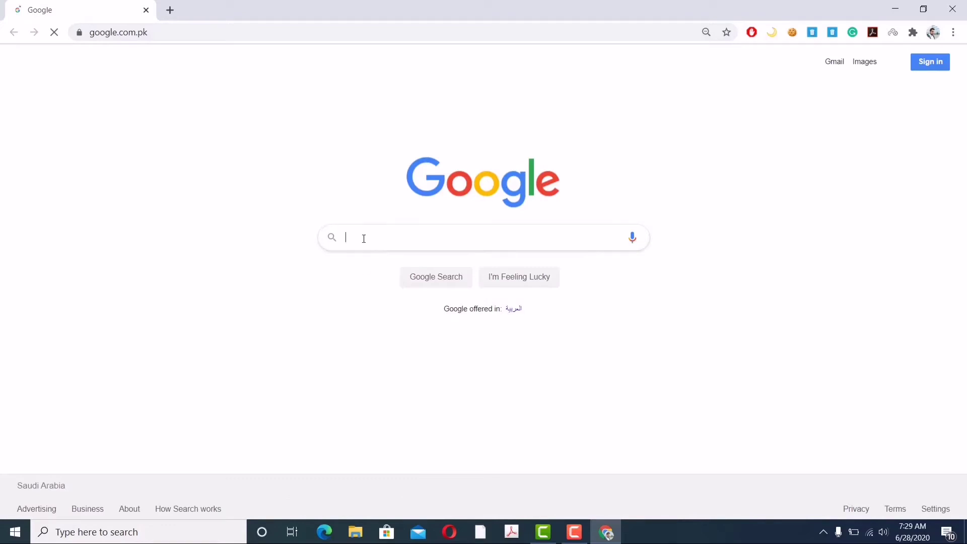
Step: Load google.com in a new browser tab
click(170, 12)
text(gooo)
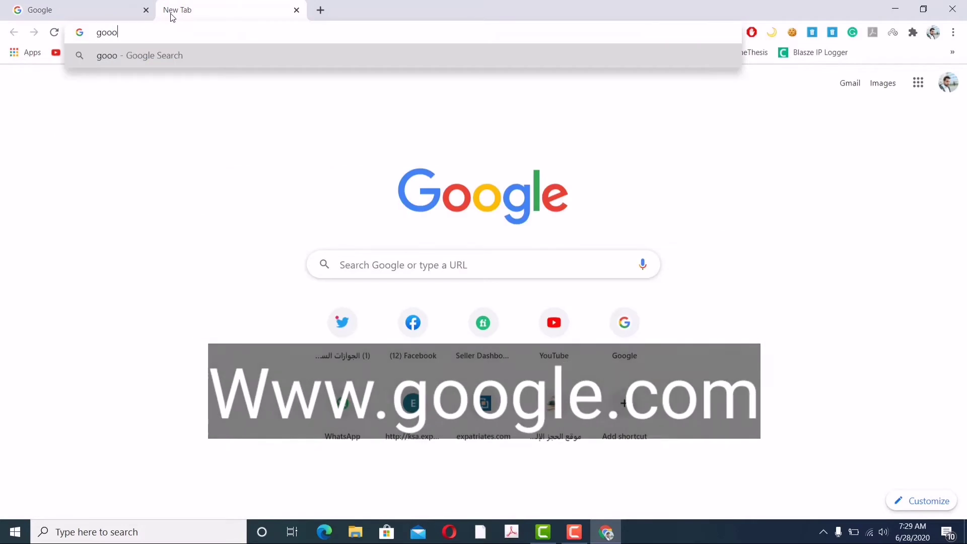
key(BackSpace)
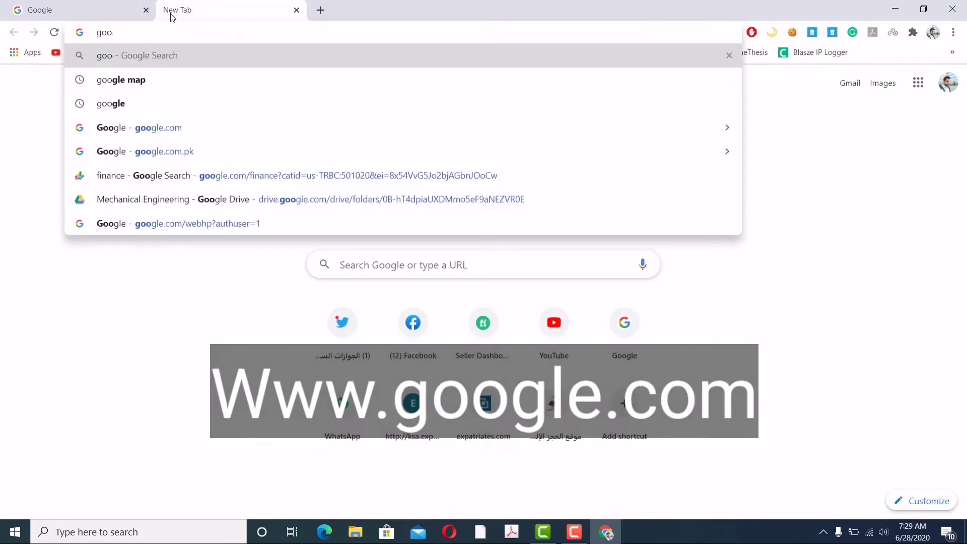
key(Down)
key(Down)
key(Down)
key(Return)
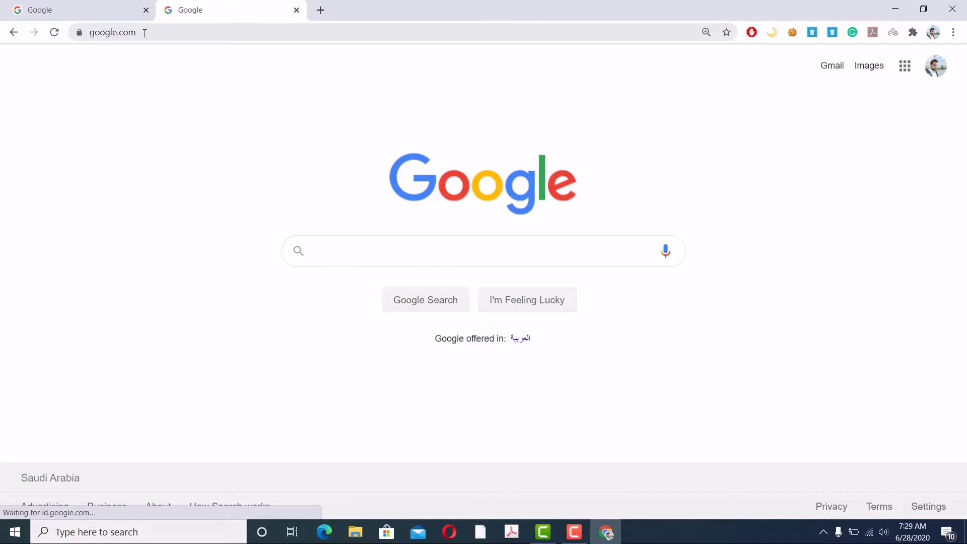
Step: Search 'absher account registration' and open the official absher.sa Register page
click(328, 247)
text(ab)
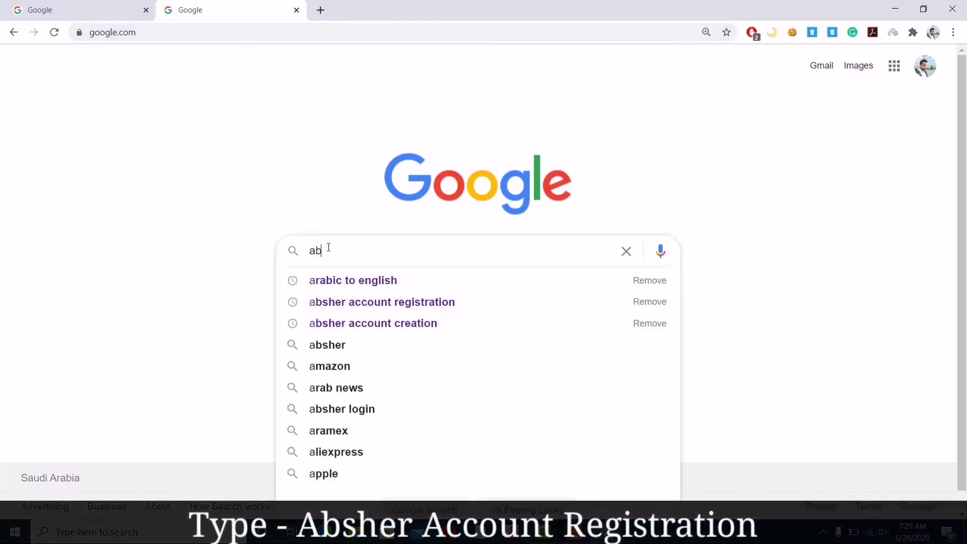
text(she)
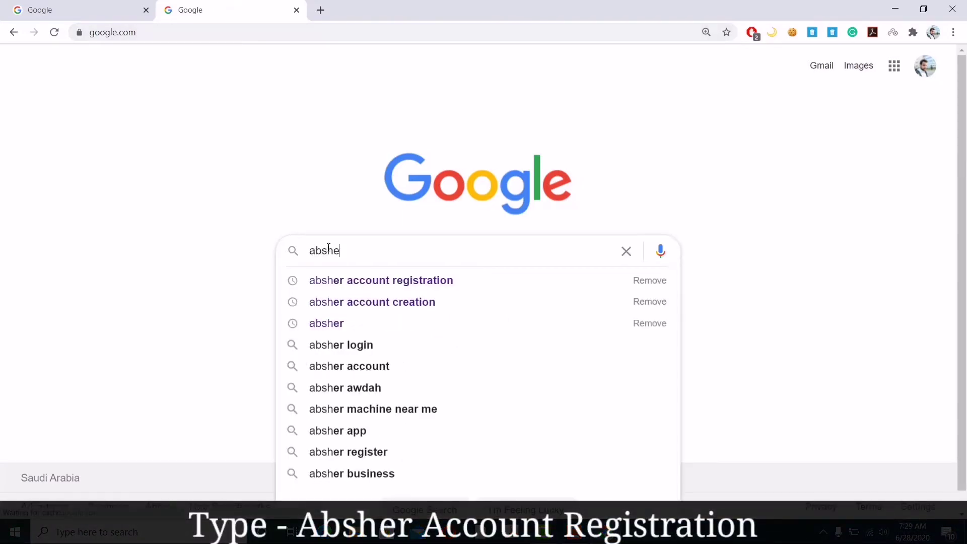
text(r account re)
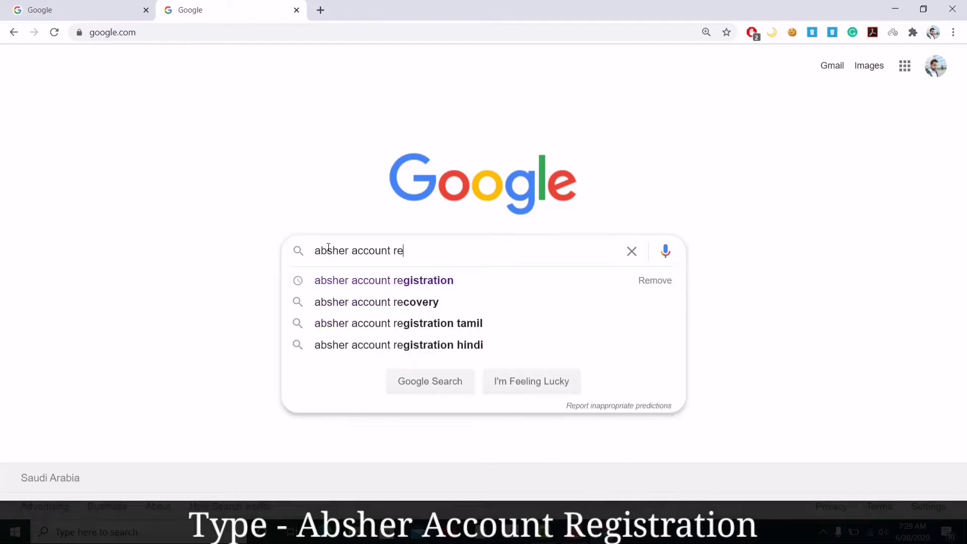
text(gist)
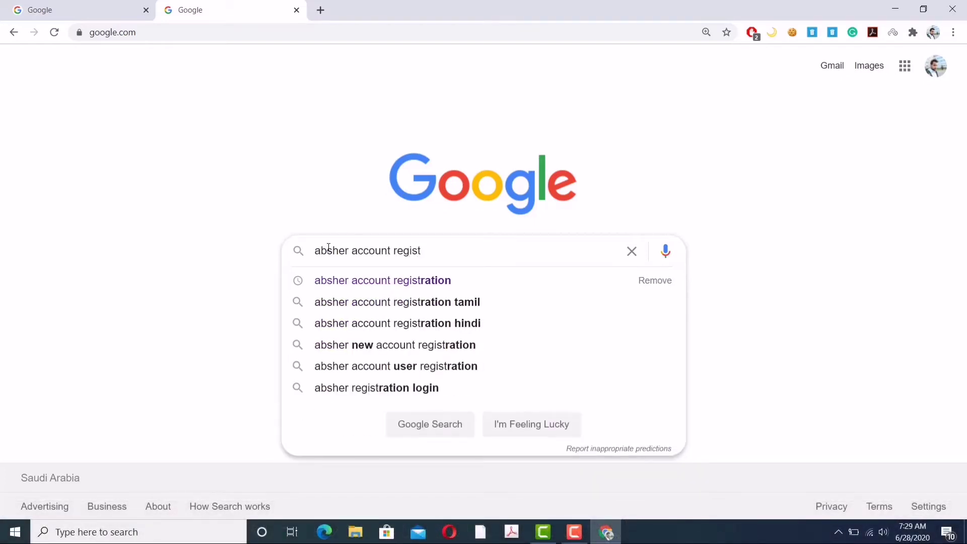
key(Down)
key(Return)
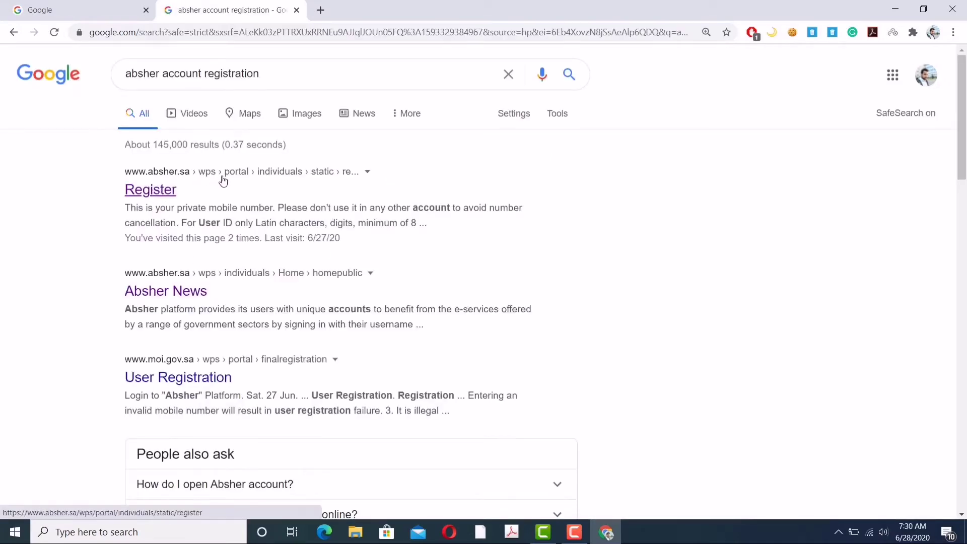
click(156, 196)
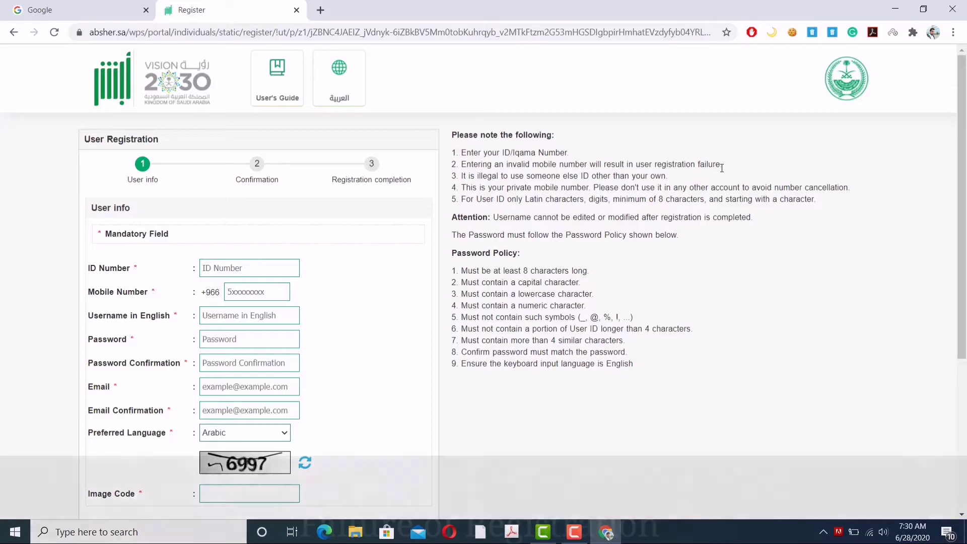
drag(721, 165, 636, 165)
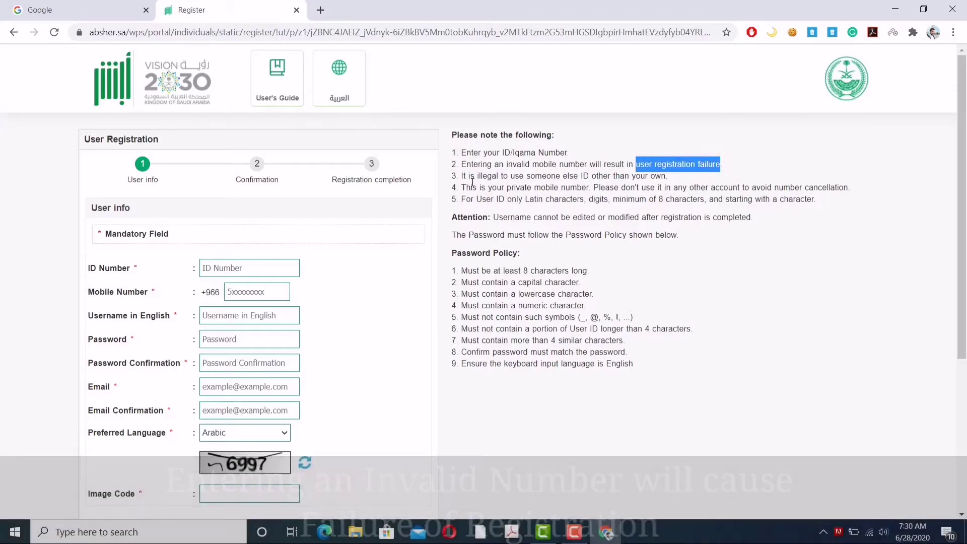
click(555, 179)
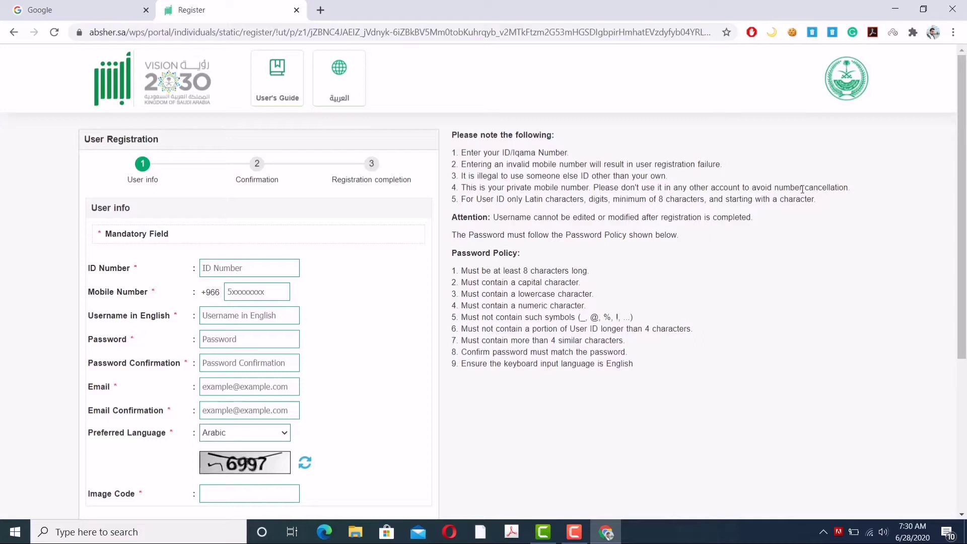
drag(772, 188, 864, 188)
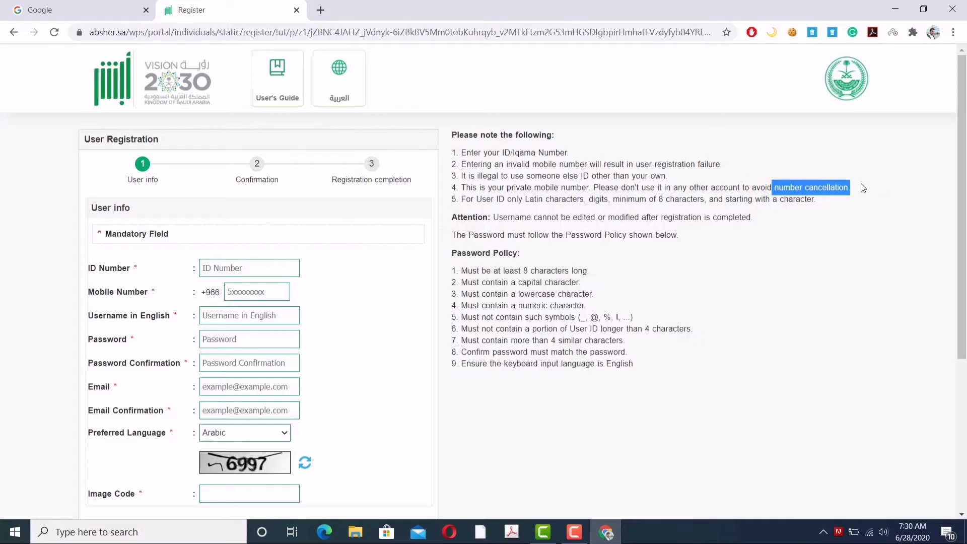
click(478, 206)
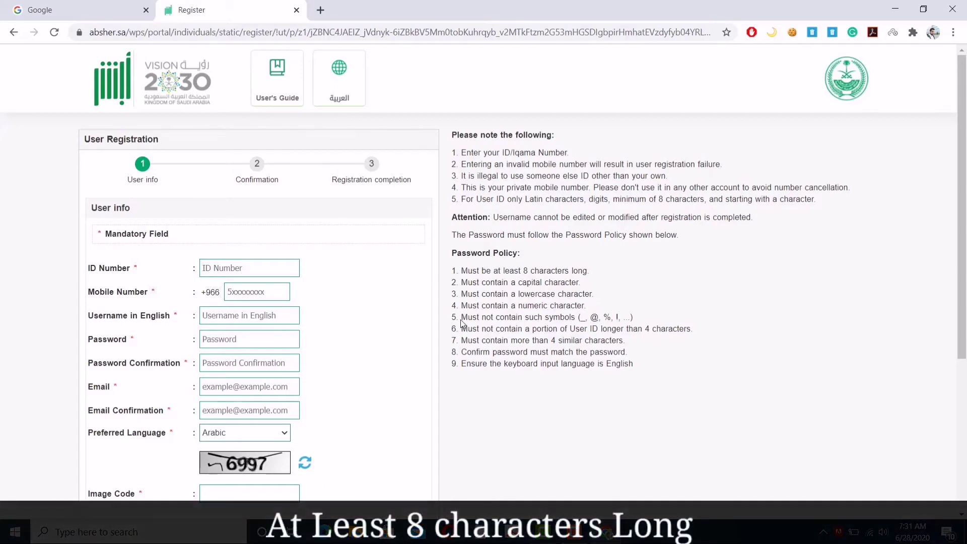
click(652, 321)
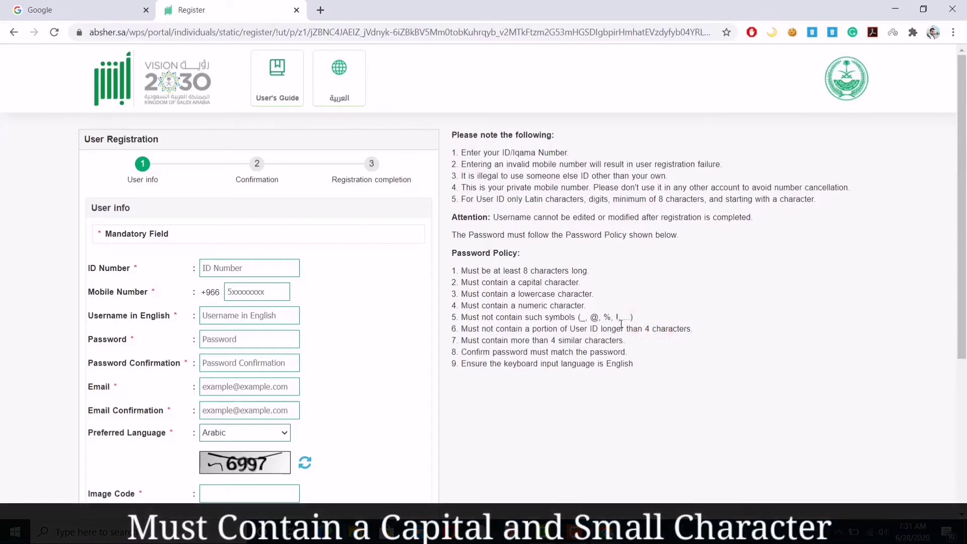
drag(462, 329, 557, 329)
click(649, 341)
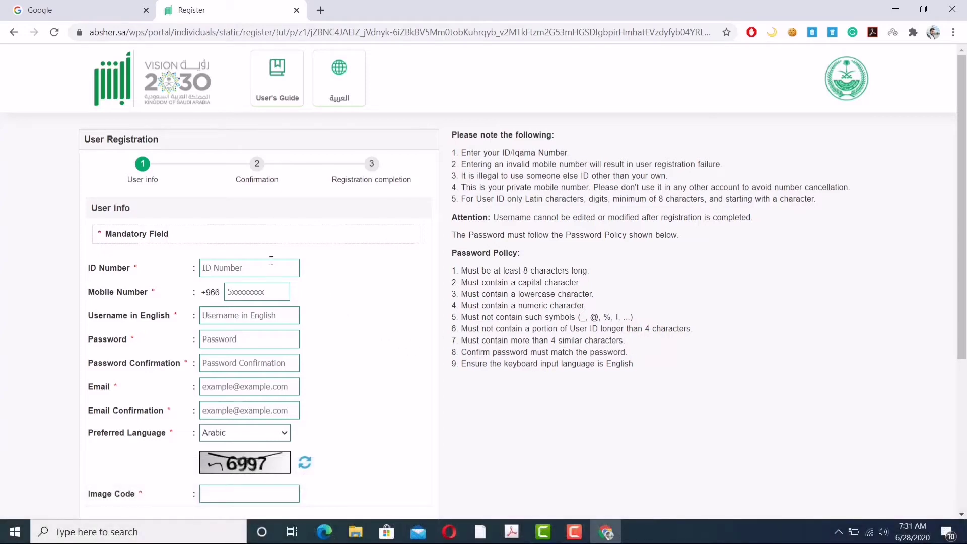
Step: Fill in the ID number, mobile number, and the e-mail address with its confirmation
click(247, 264)
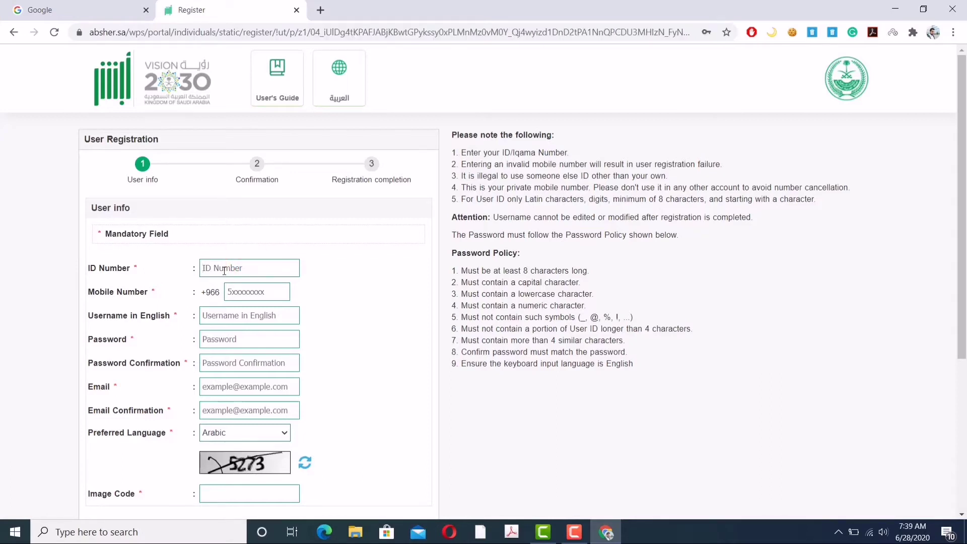
click(227, 268)
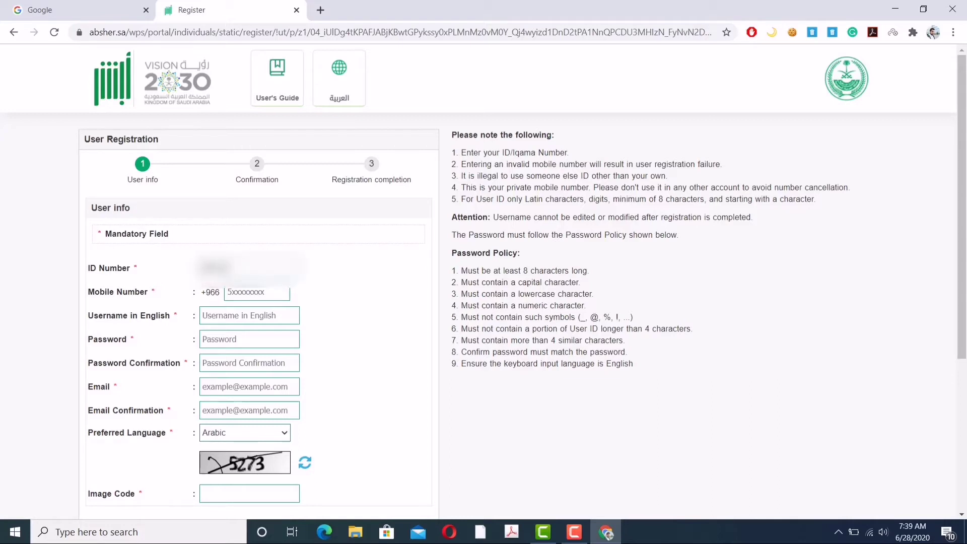
click(249, 295)
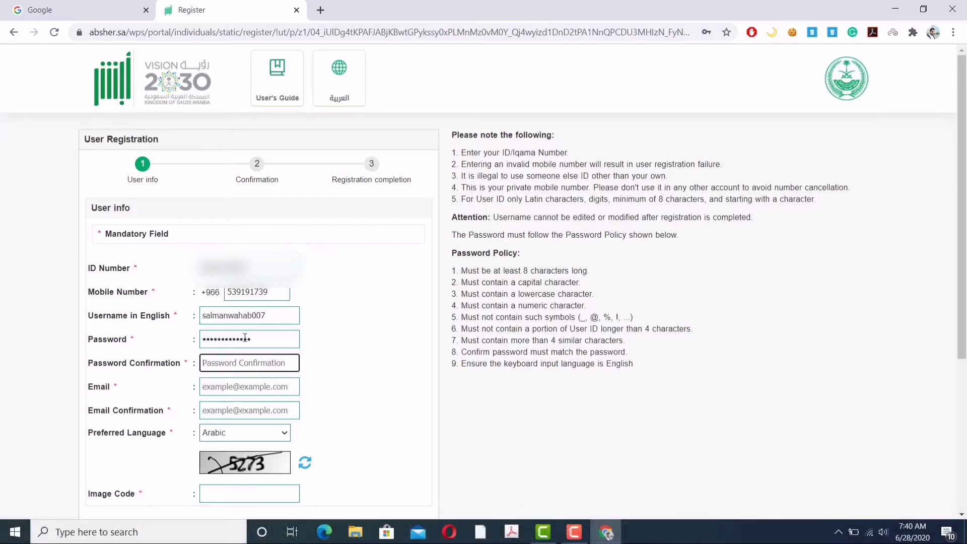
text(Sa)
text(07)
key(Tab)
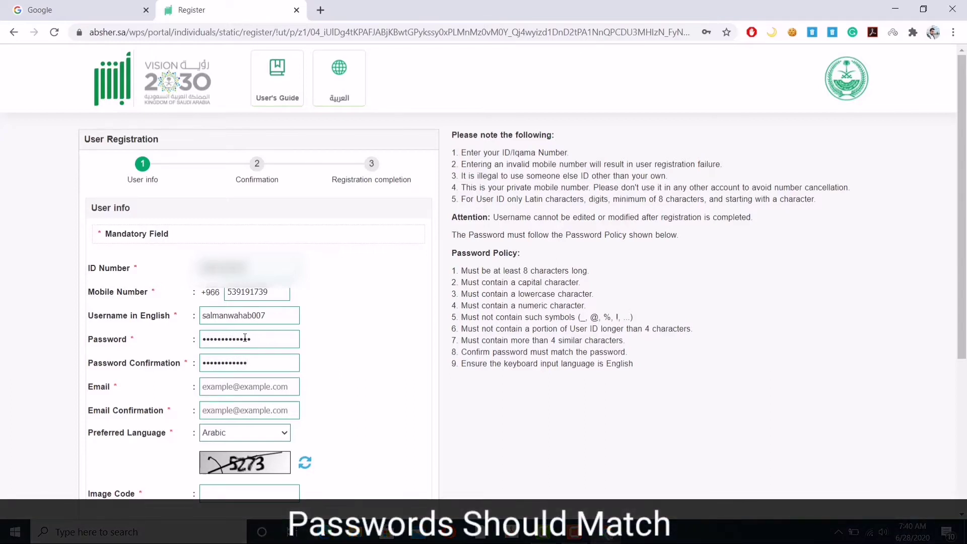
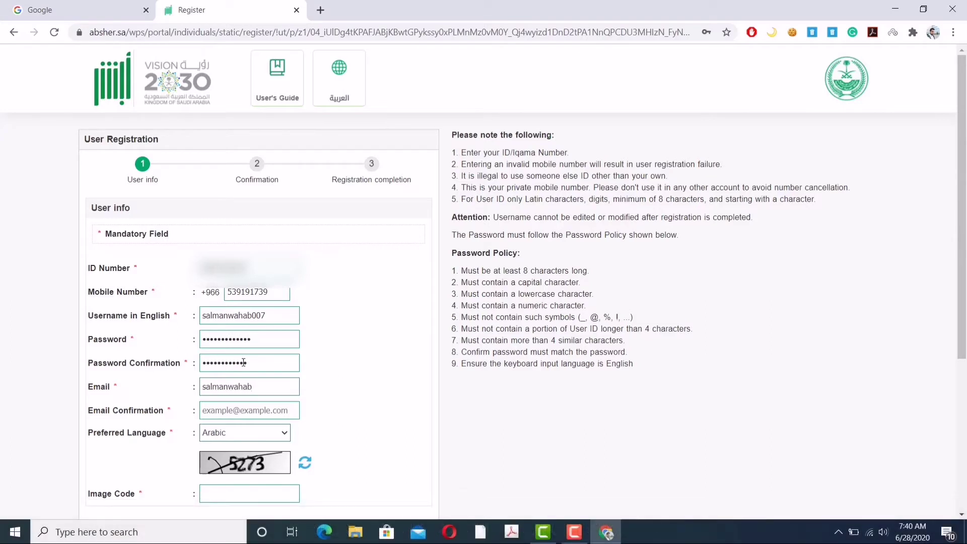
key(Tab)
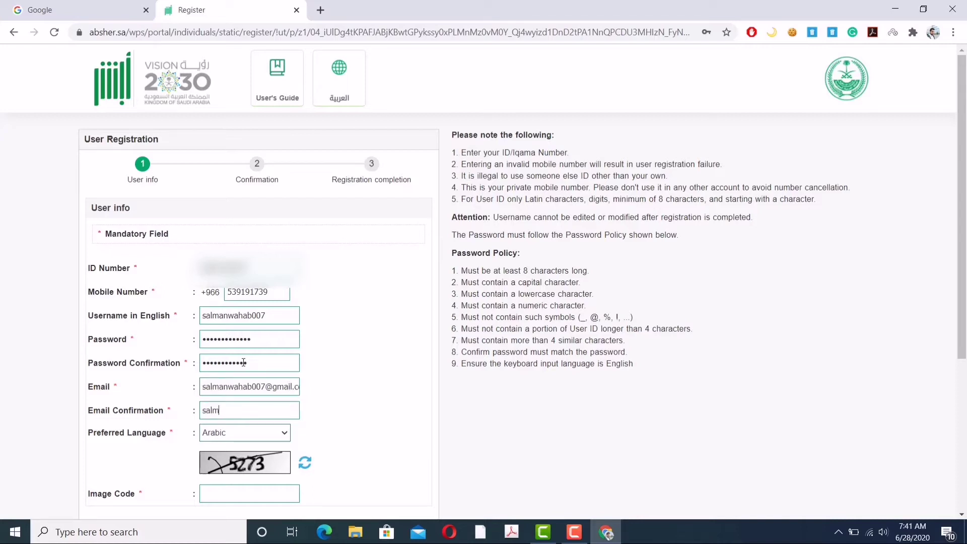
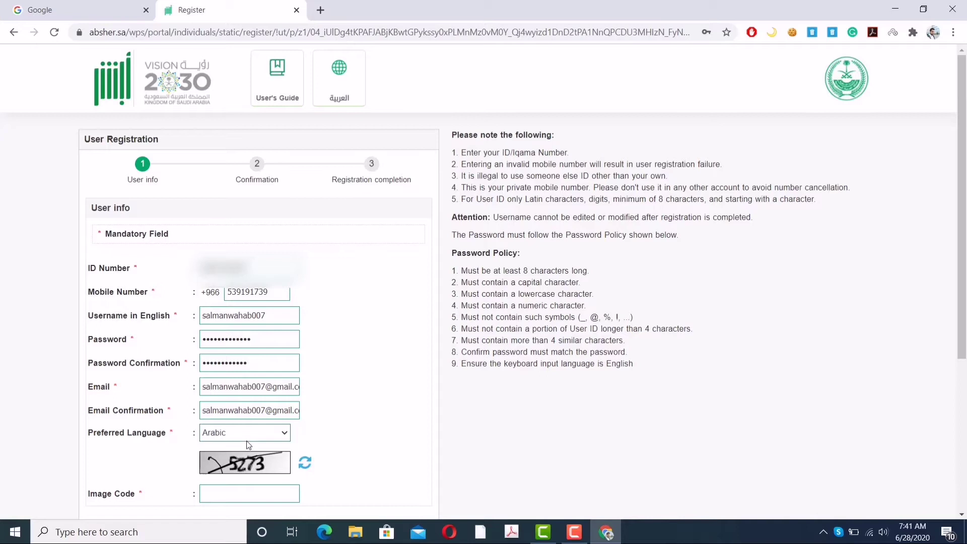
Step: Set the preferred language to English
click(268, 434)
click(236, 461)
drag(279, 411, 356, 417)
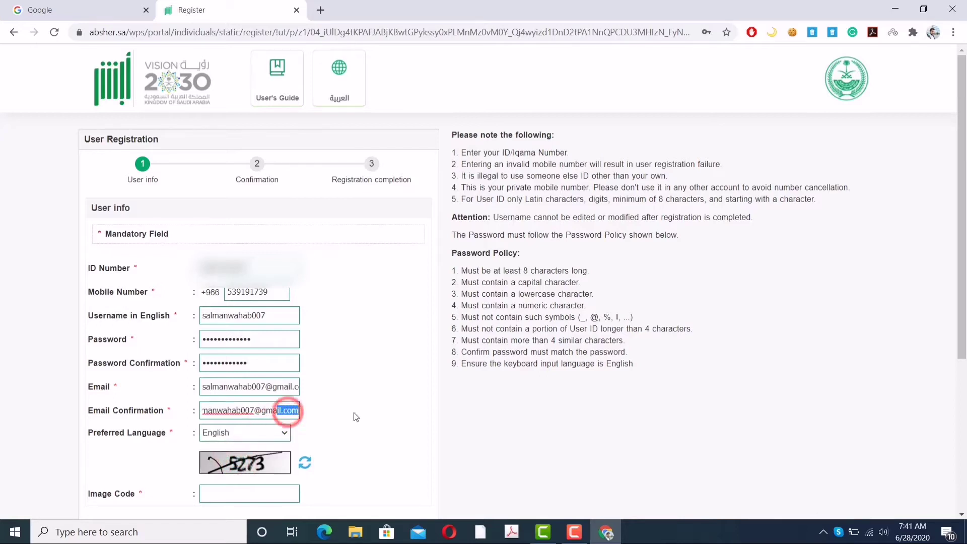
click(321, 414)
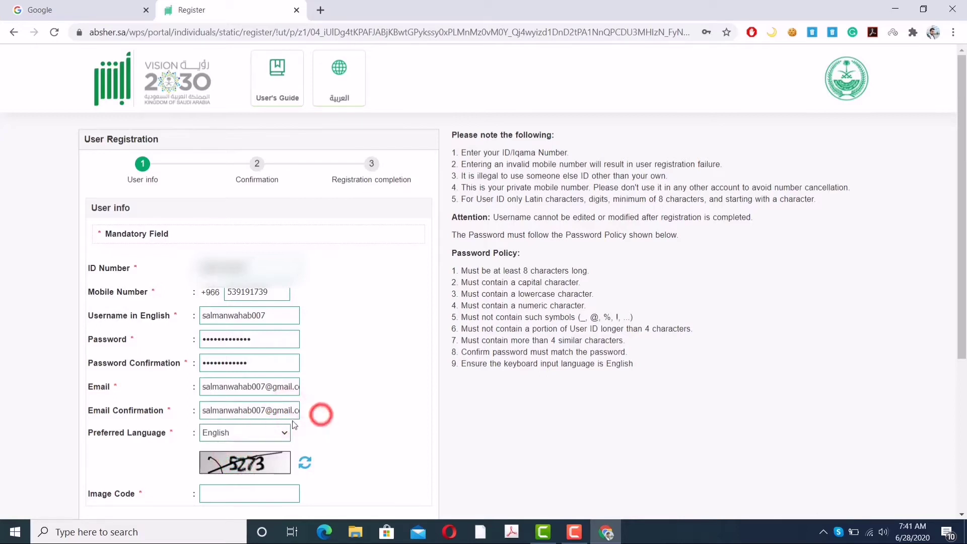
Step: Enter image code 527, agree to the terms of use and submit the form
click(233, 489)
text(5273)
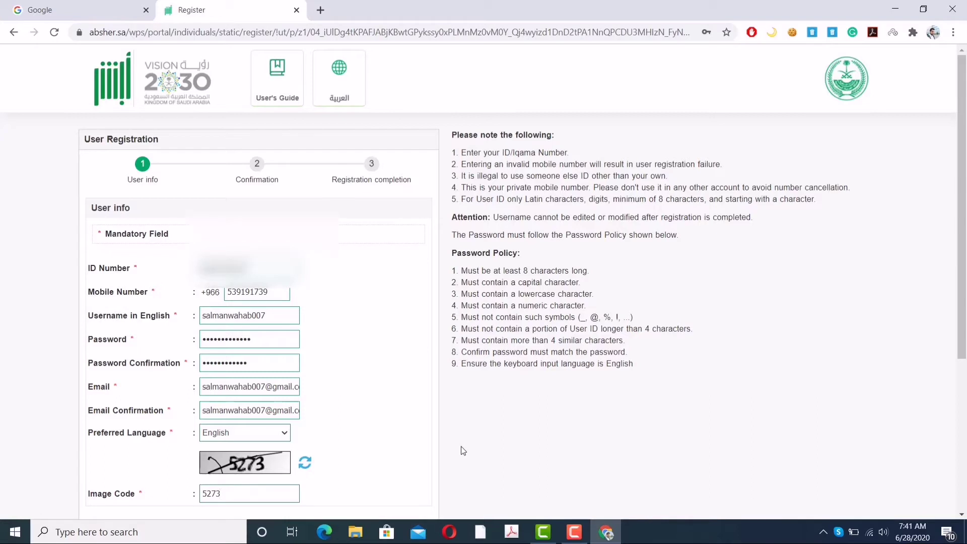
scroll(438, 444, down, 1)
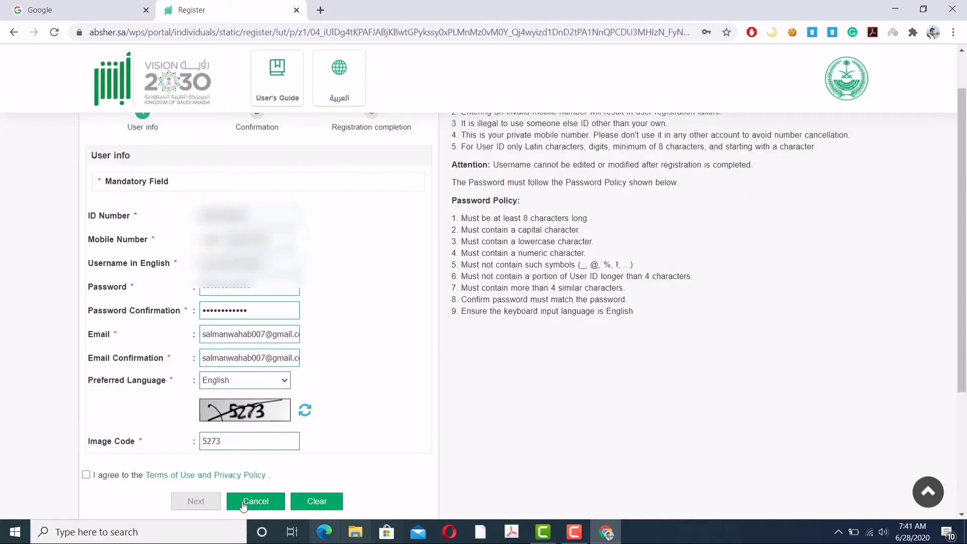
click(86, 475)
click(196, 501)
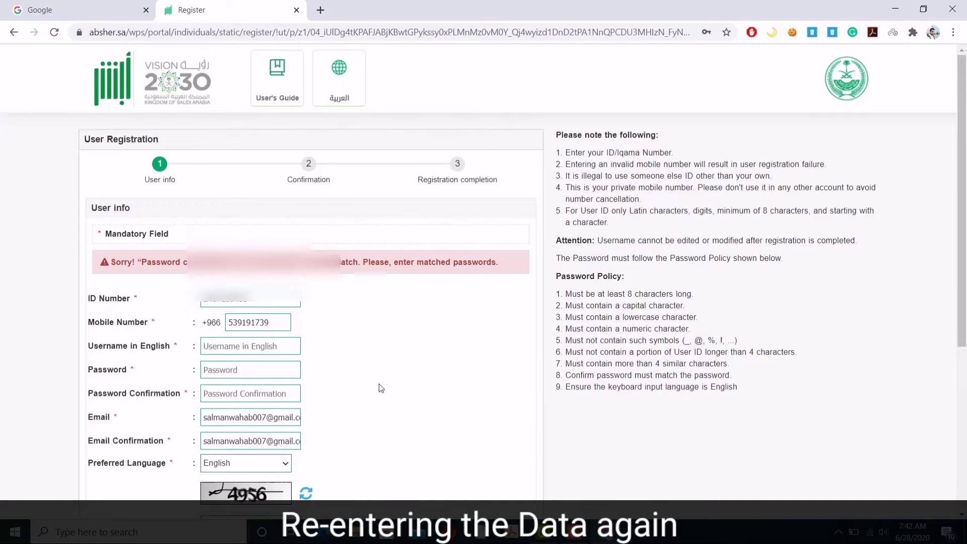
Step: Re-enter the username, the password and the matching password confirmation
scroll(381, 388, down, 1)
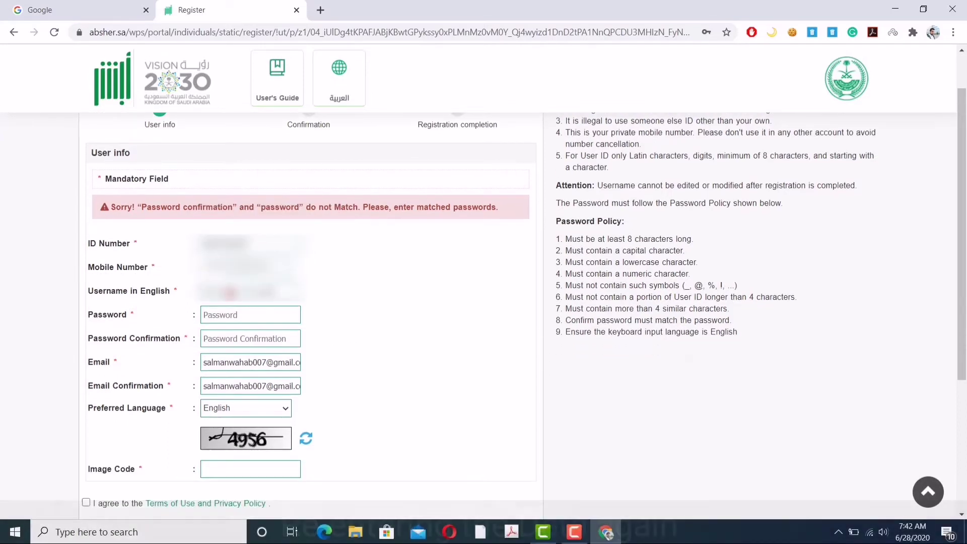
click(231, 294)
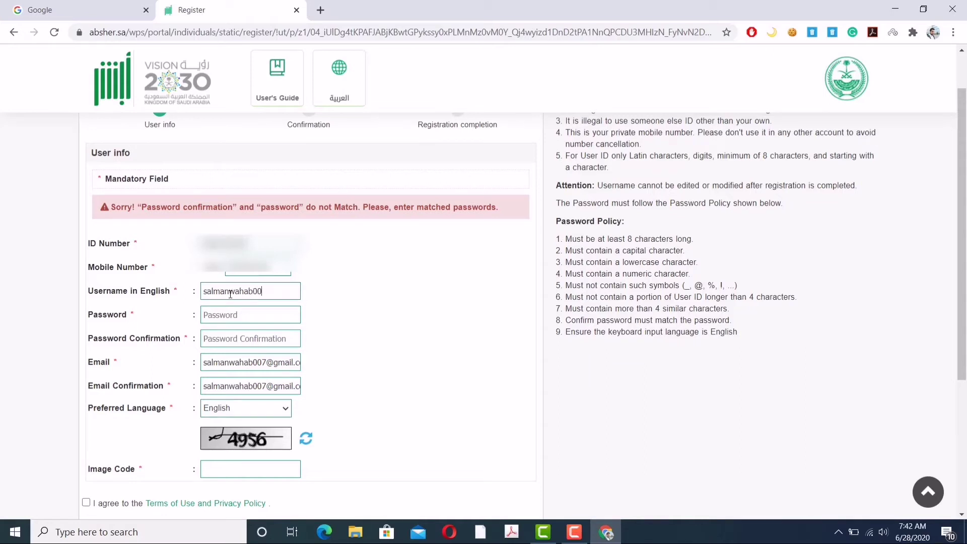
key(Tab)
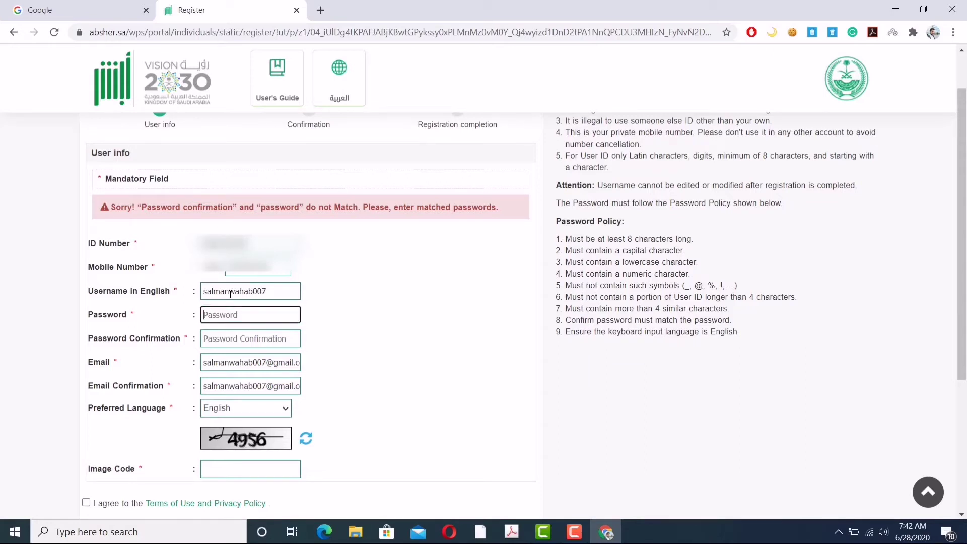
text(••)
key(Tab)
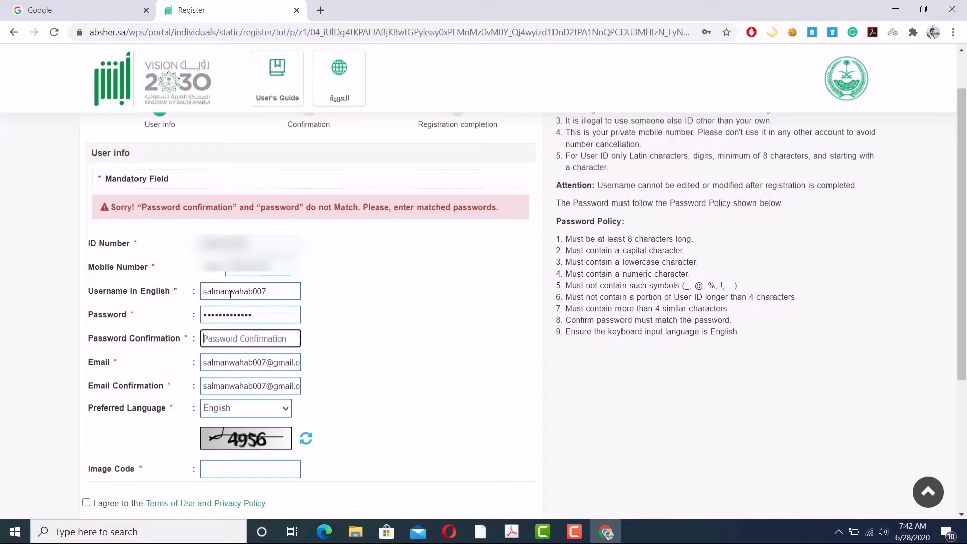
text(•)
Step: Enter image code 4956 and resubmit the registration form
click(230, 470)
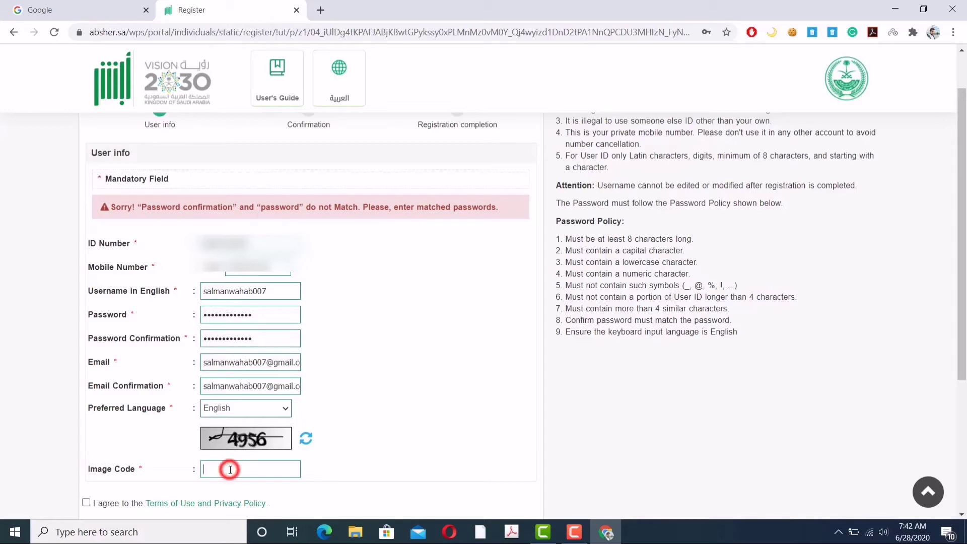
text(4956)
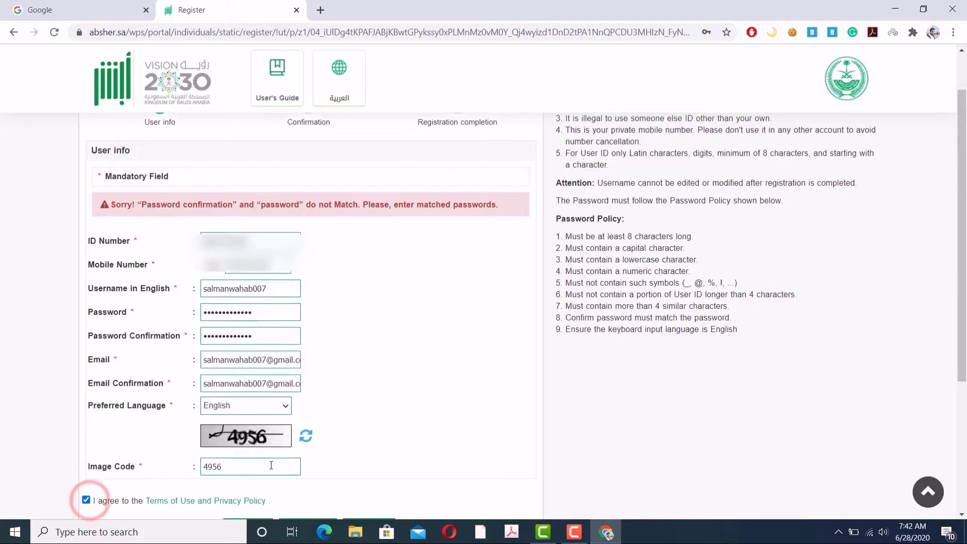
scroll(89, 500, down, 3)
click(249, 392)
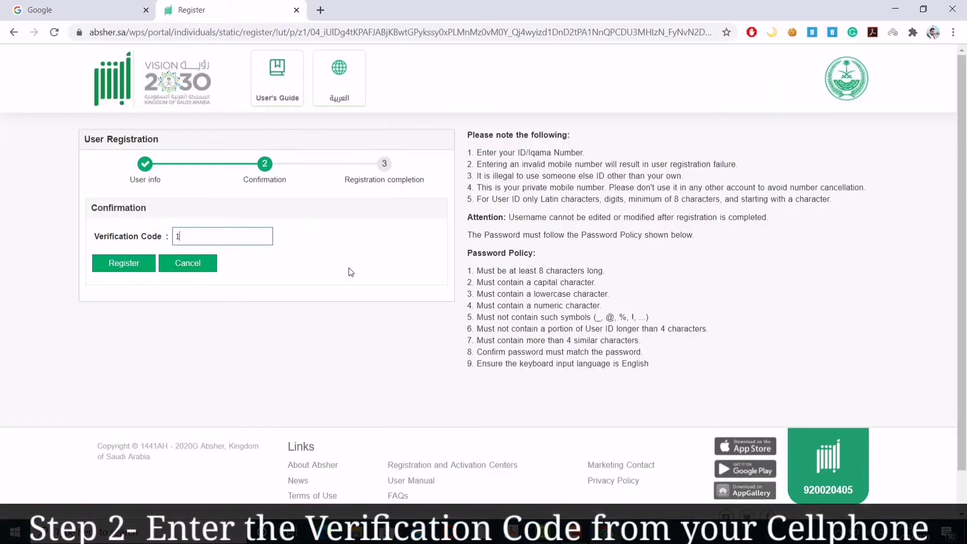
Step: Submit the SMS verification code to complete the Absher registration
click(134, 265)
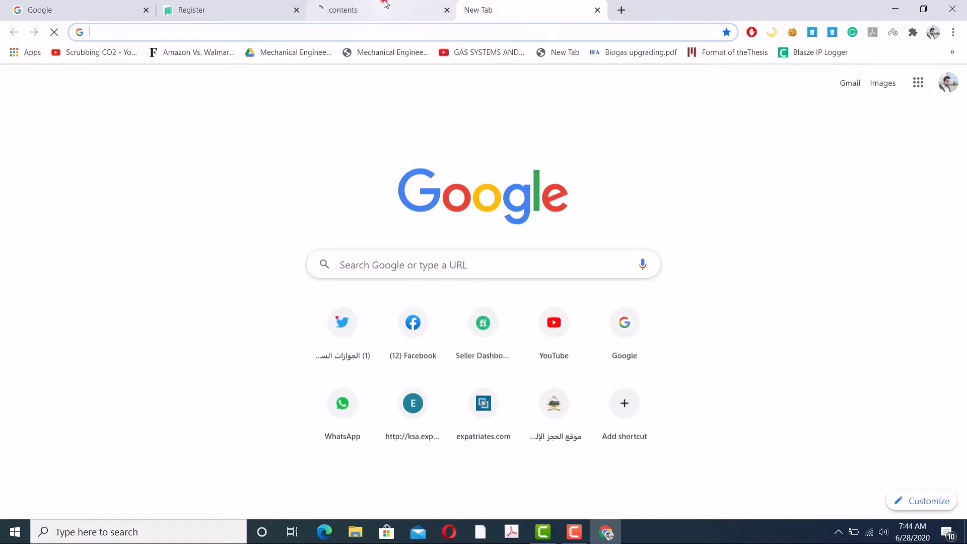
Step: On the registration offices page, open the city/province dropdown to find Makkah
click(386, 4)
click(362, 307)
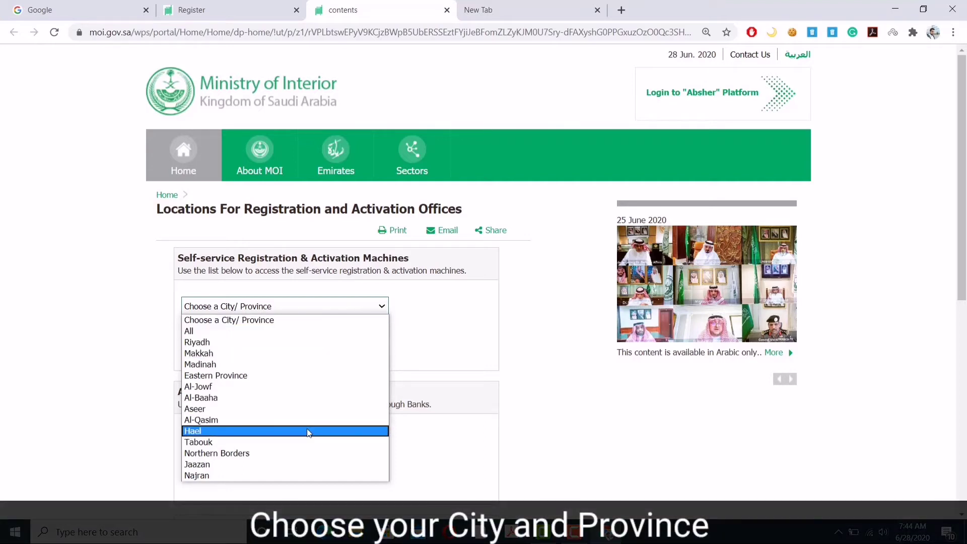
scroll(309, 432, down, 3)
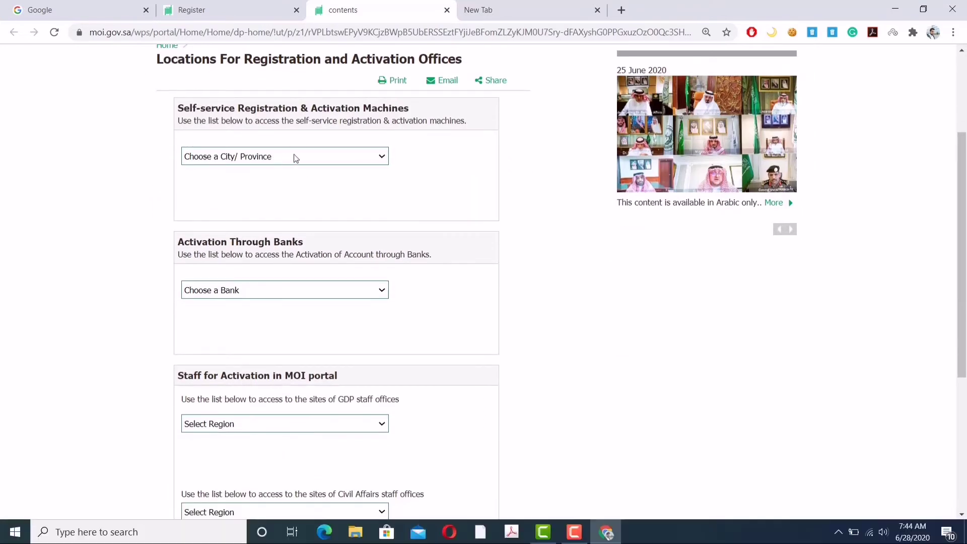
click(299, 155)
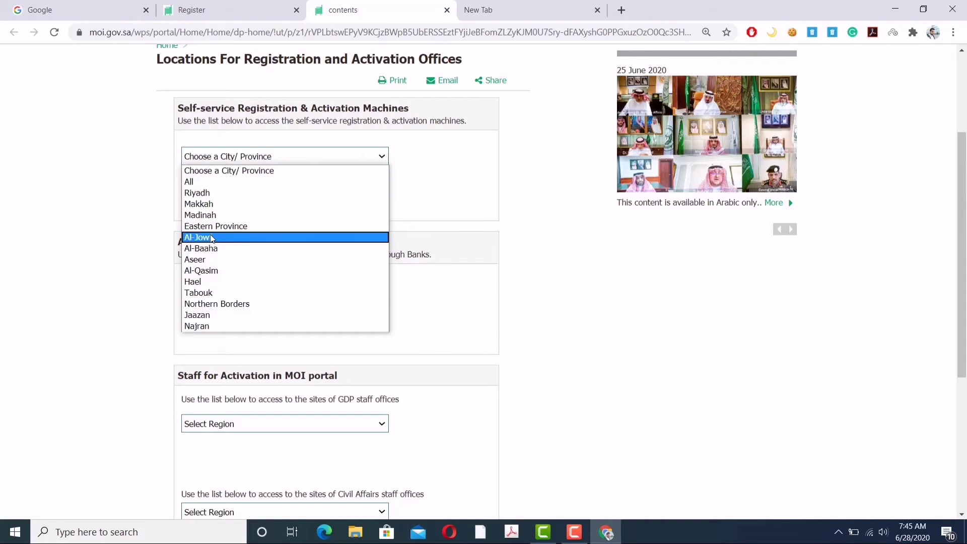
Step: Select Makkah and browse the self-service locations in Jeddah, Thuwal, Makkah and Taif
click(219, 205)
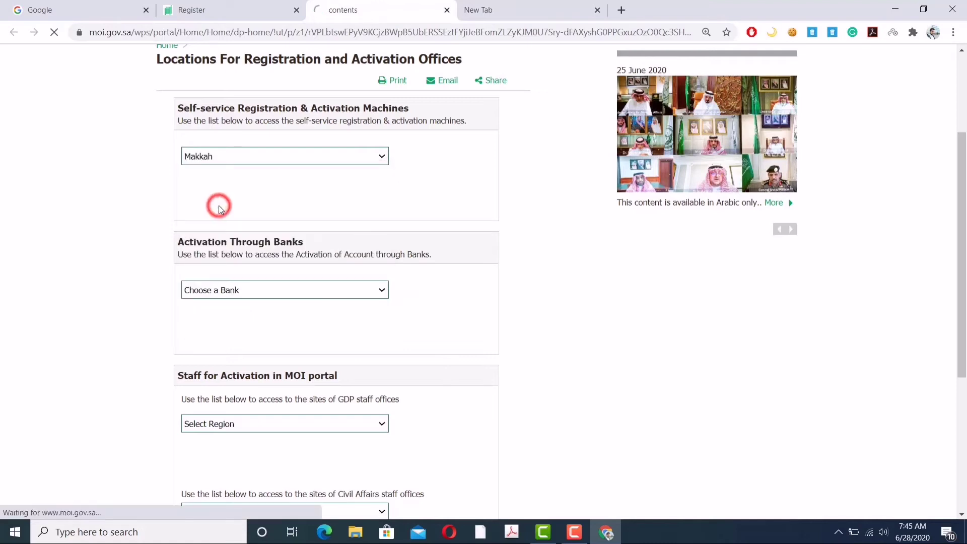
click(260, 156)
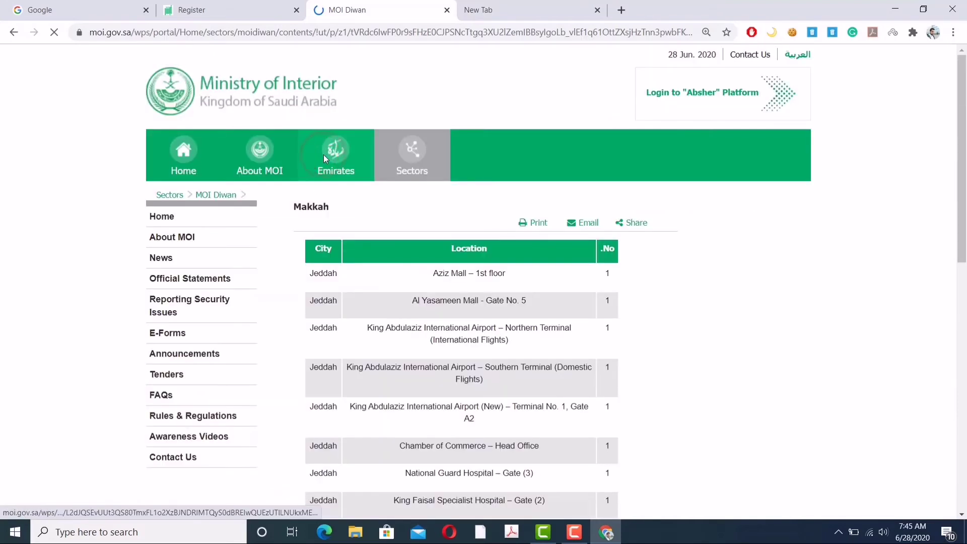
scroll(666, 224, down, 3)
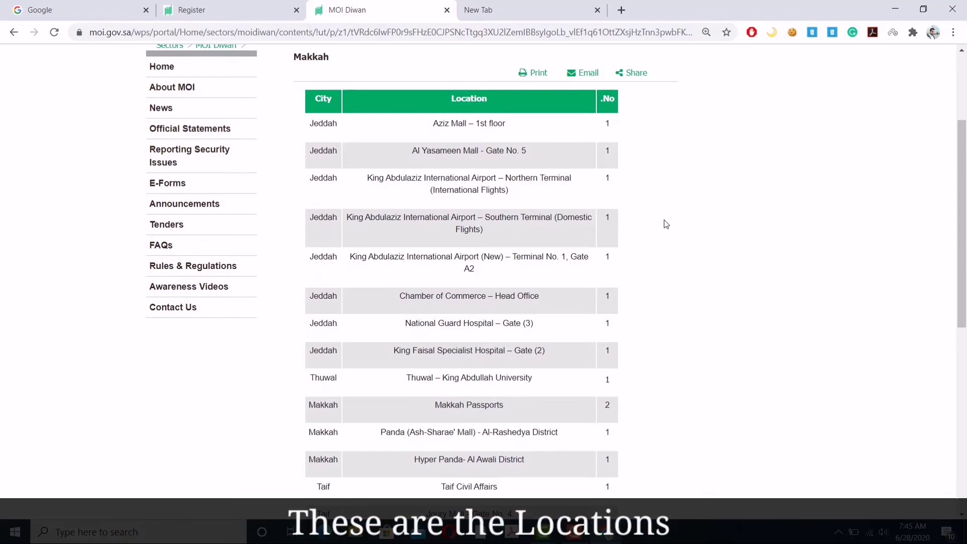
scroll(666, 224, down, 5)
scroll(666, 224, up, 2)
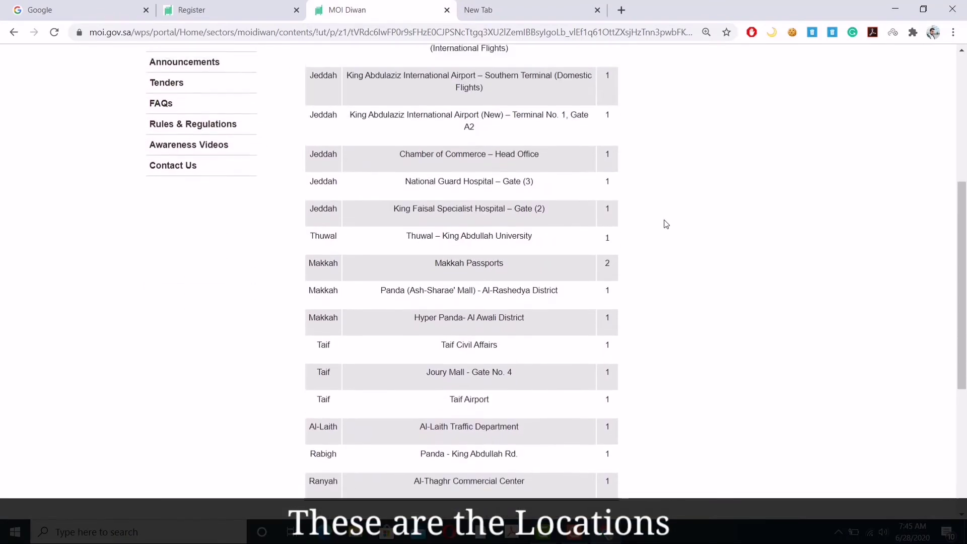
scroll(666, 223, up, 2)
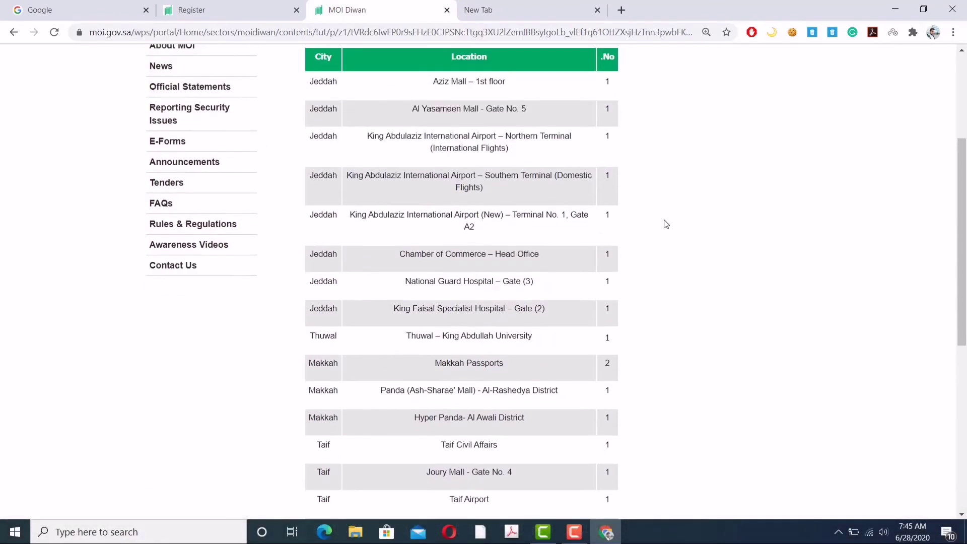
scroll(666, 223, up, 1)
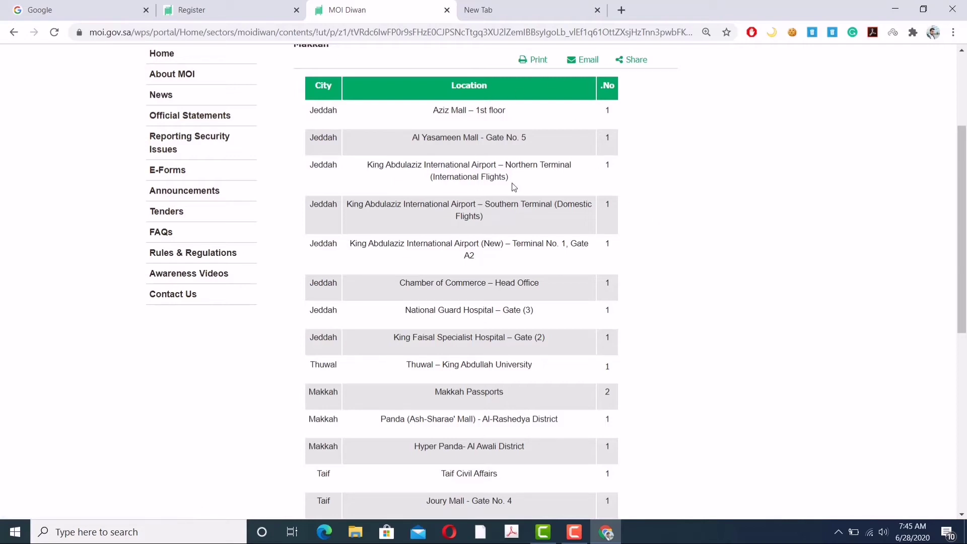
Step: Save the Makkah list as PDF 'Ministry of Interior Kingdom of Saudi Arabia' on the Desktop, then close the popup
click(538, 61)
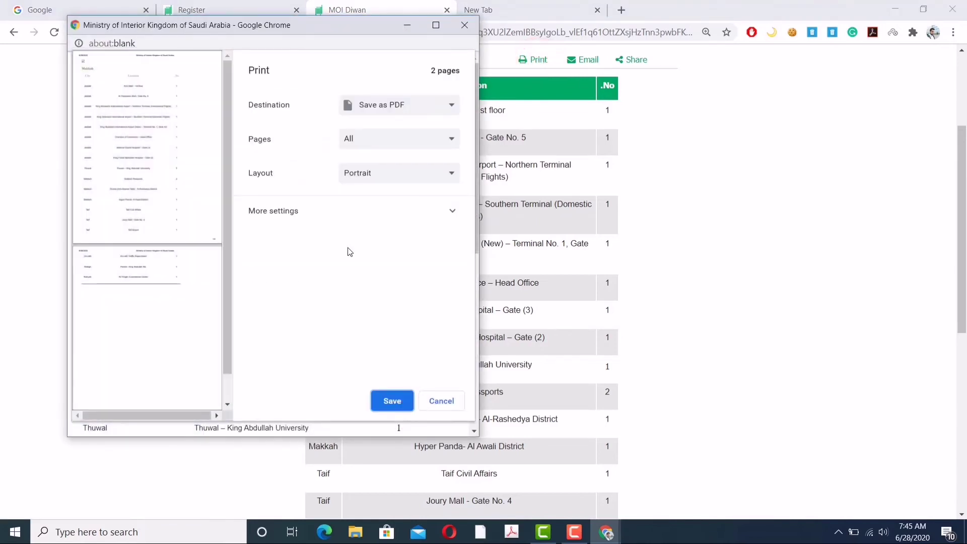
click(392, 401)
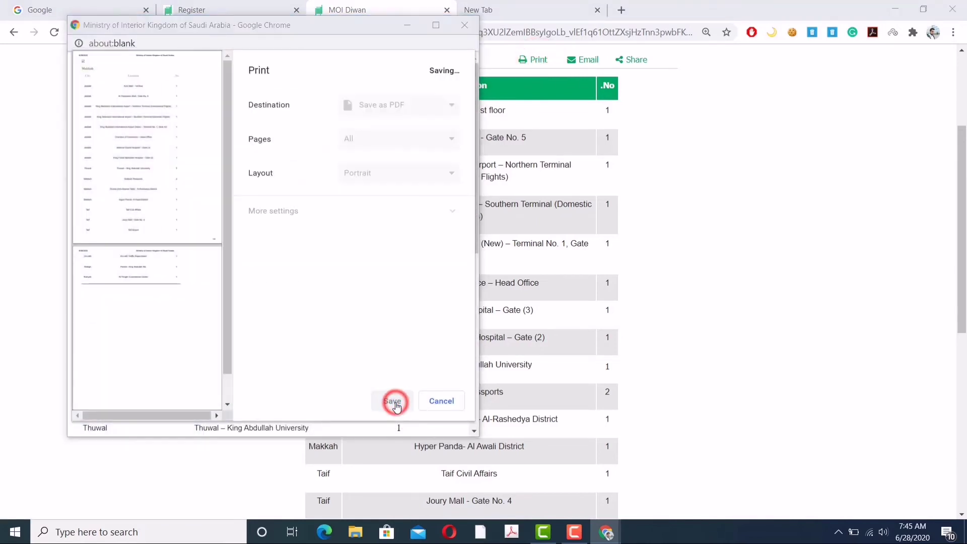
click(127, 88)
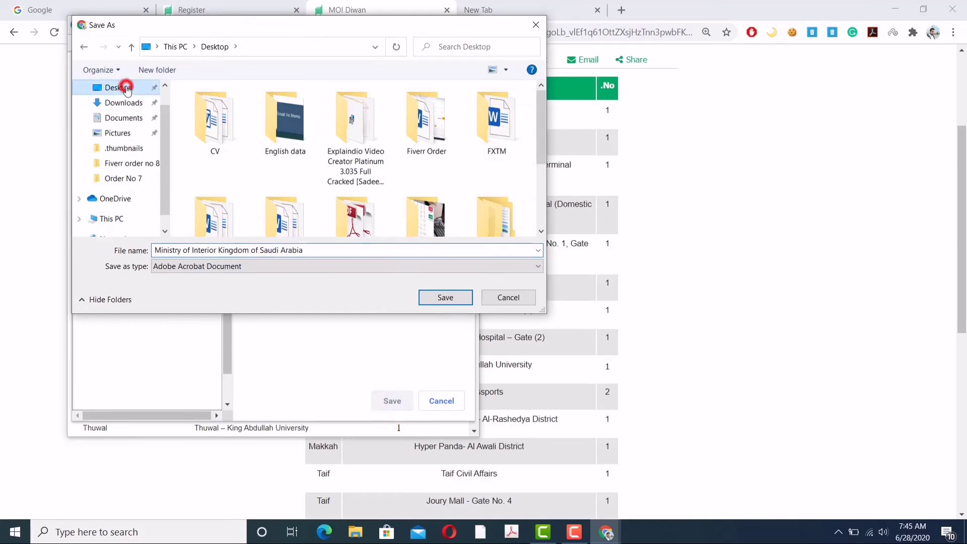
click(445, 298)
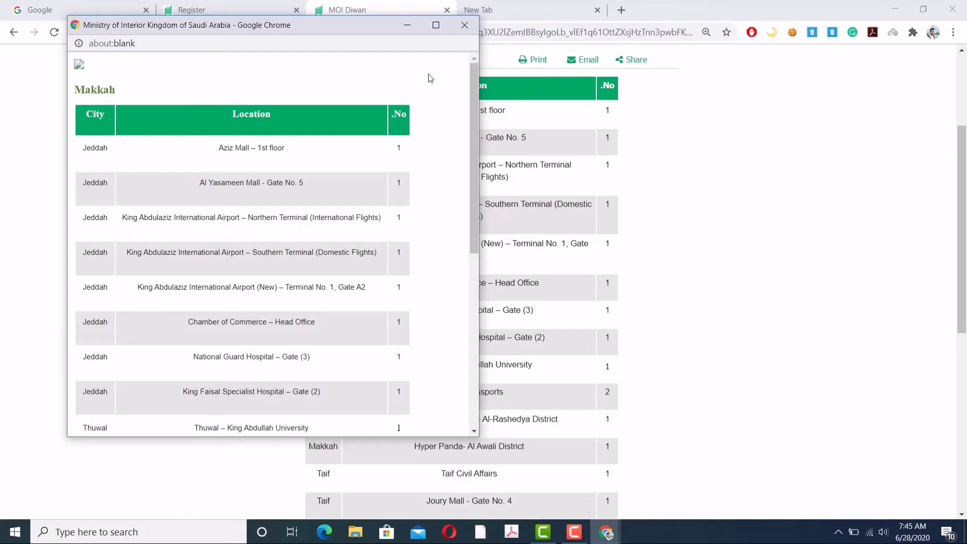
mouse_move(477, 99)
mouse_down()
mouse_move(485, 267)
mouse_move(477, 106)
mouse_up()
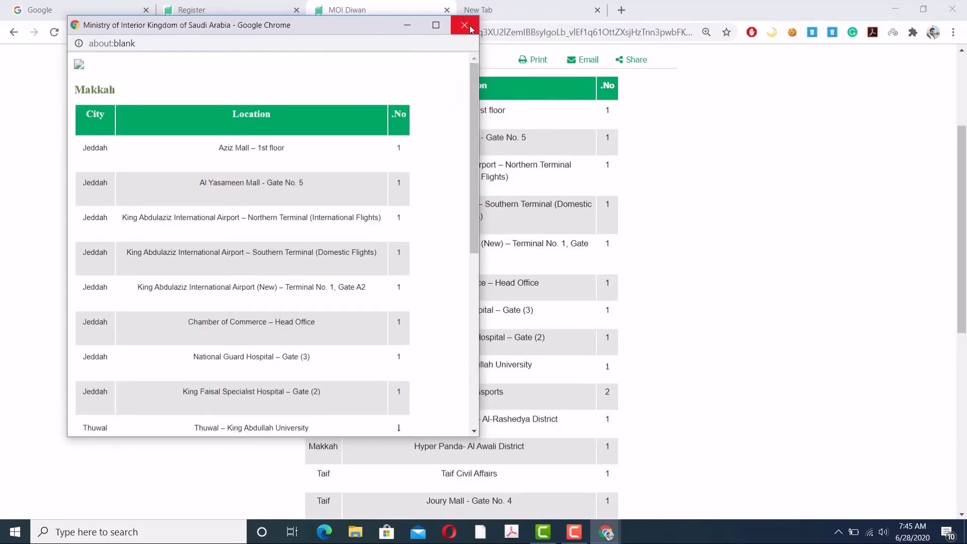
click(470, 26)
click(893, 10)
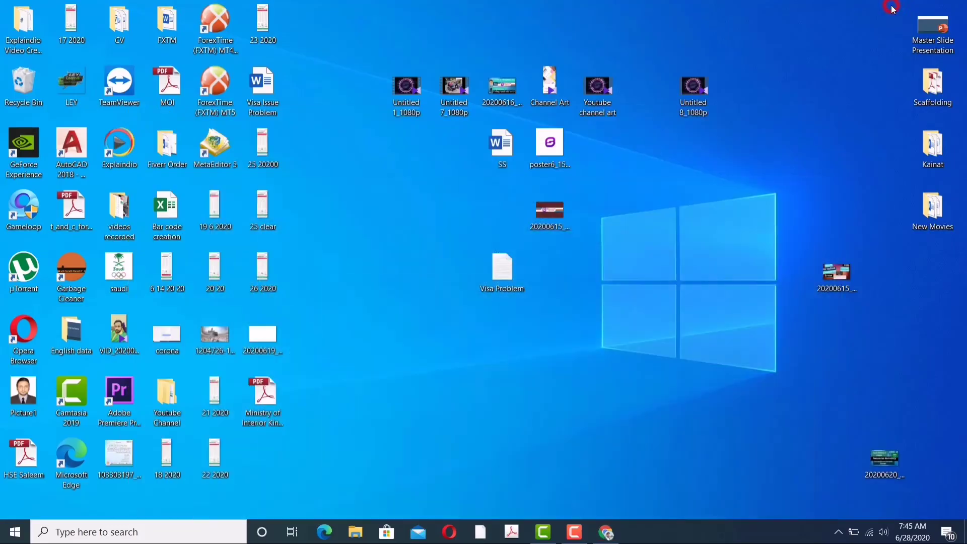
double_click(263, 395)
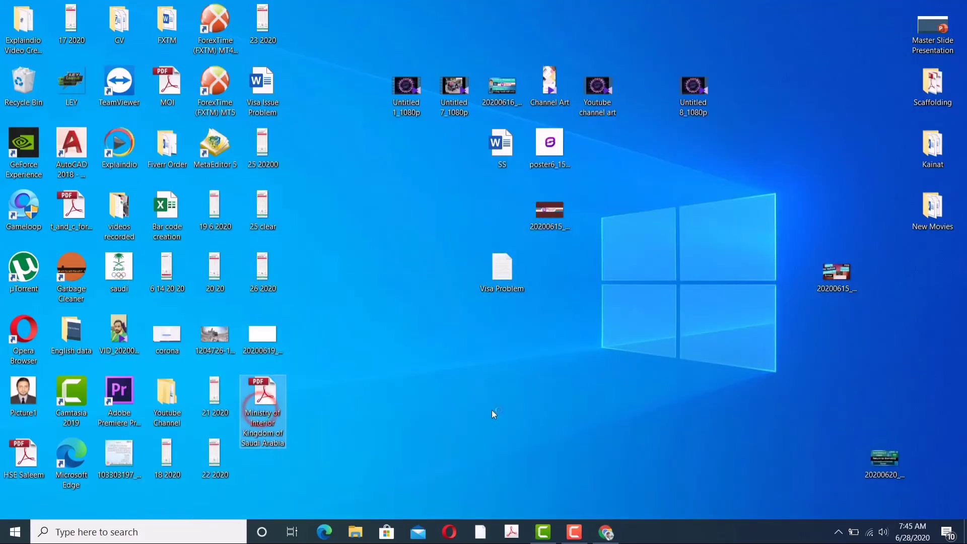
scroll(347, 358, down, 5)
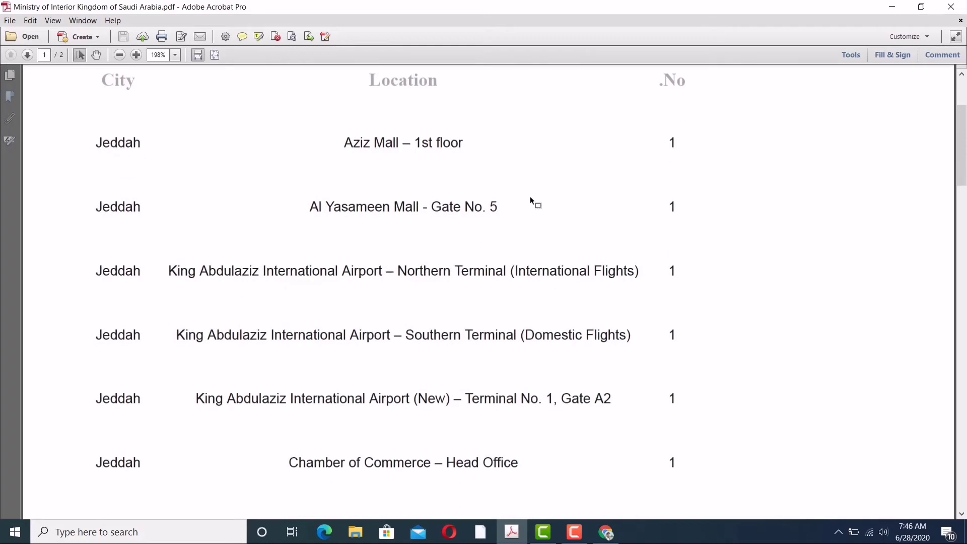
scroll(518, 337, down, 15)
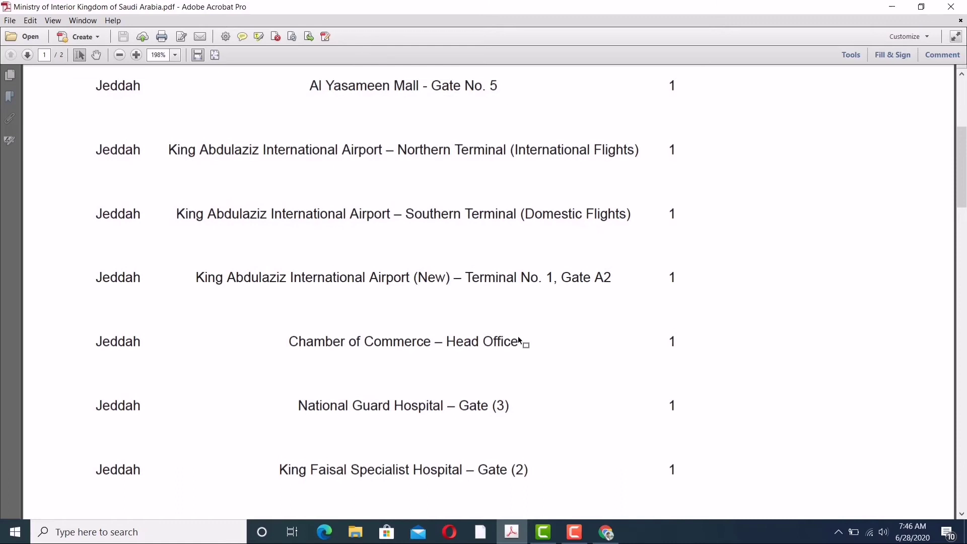
scroll(518, 337, up, 14)
scroll(518, 337, up, 6)
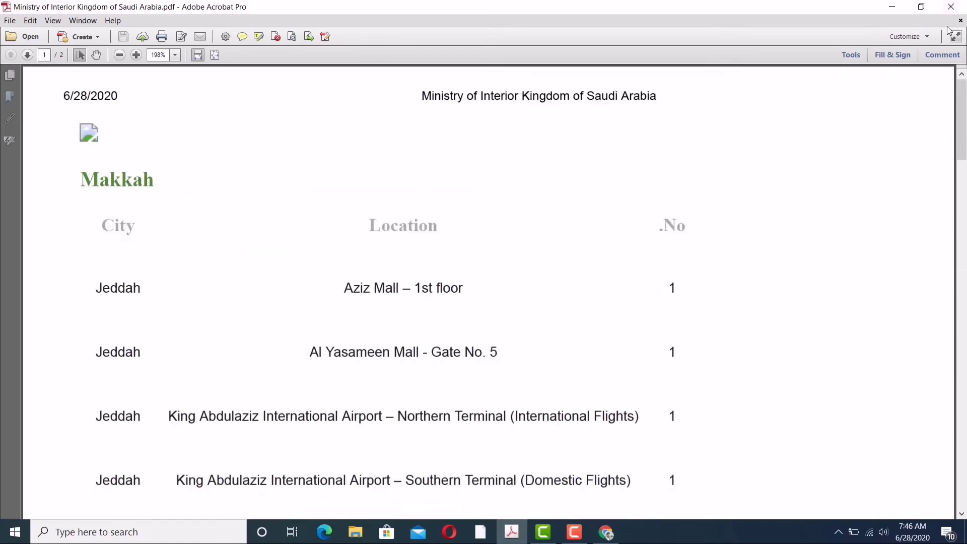
click(949, 8)
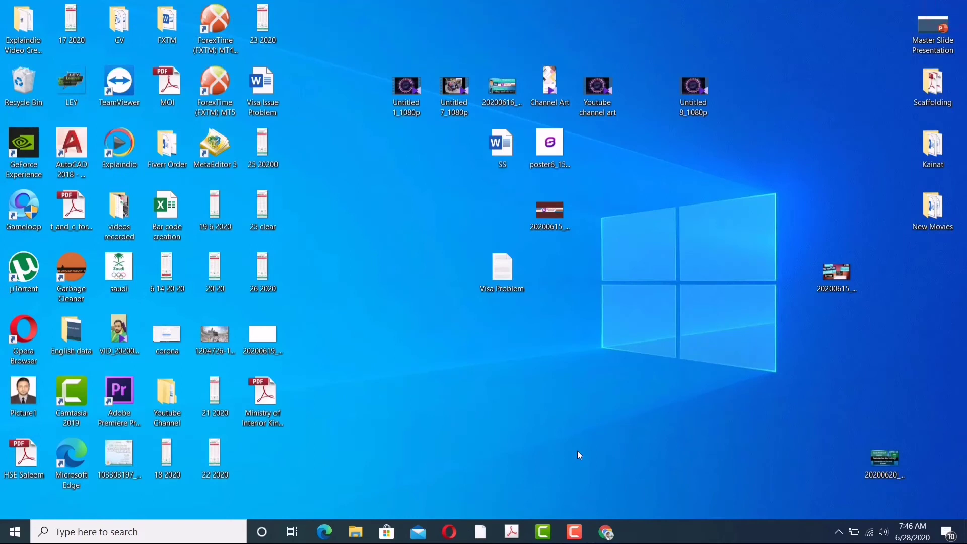
click(576, 533)
click(945, 478)
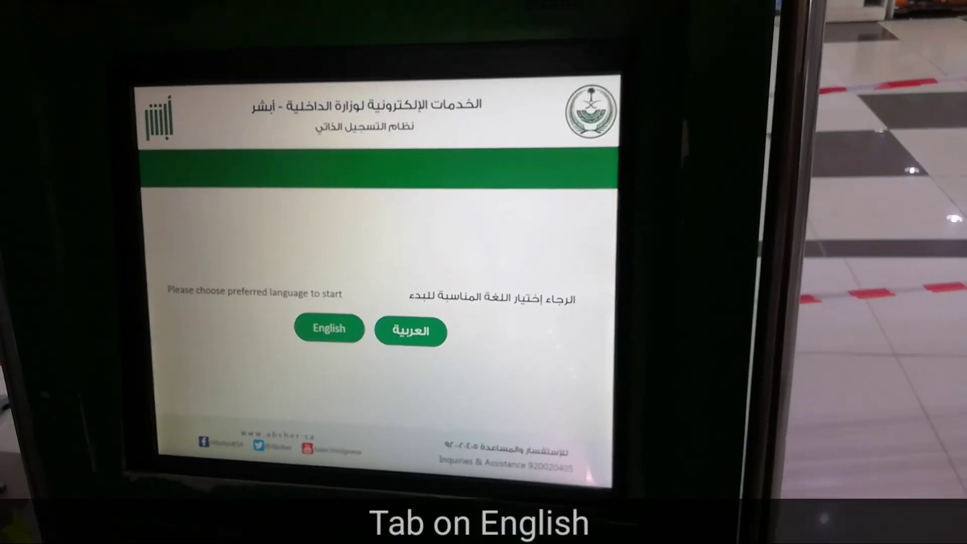
Step: Choose English, start Register/Activate, and key in the Iqama ID number on the keypad
click(321, 341)
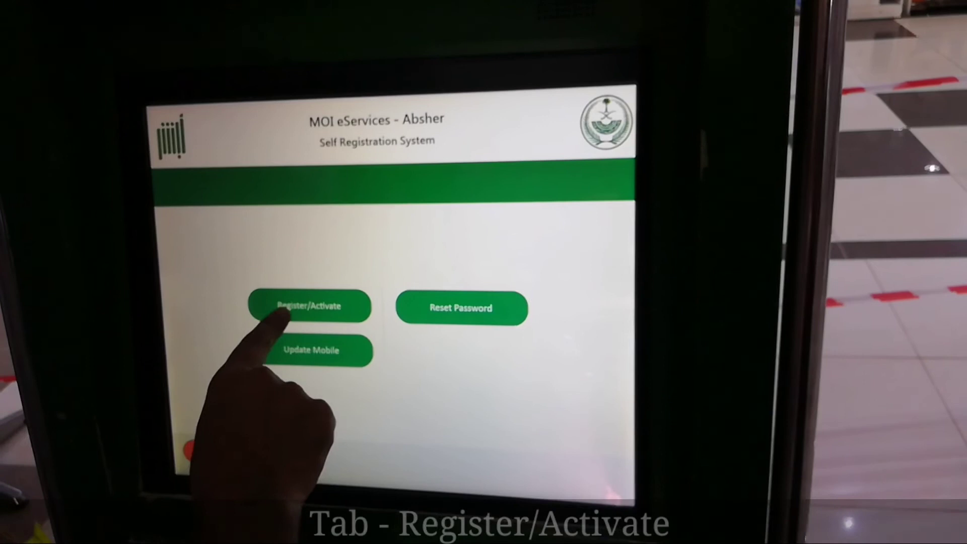
click(313, 306)
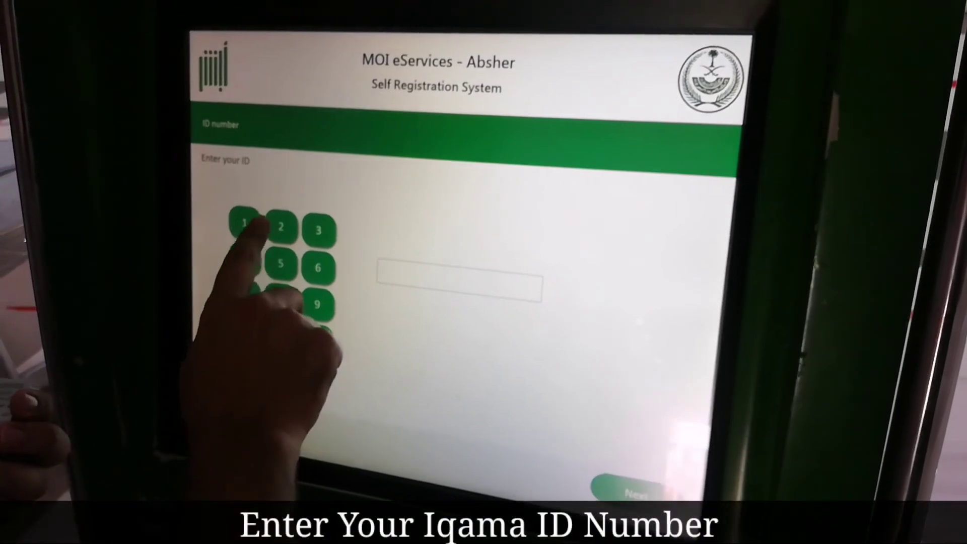
click(287, 227)
click(256, 296)
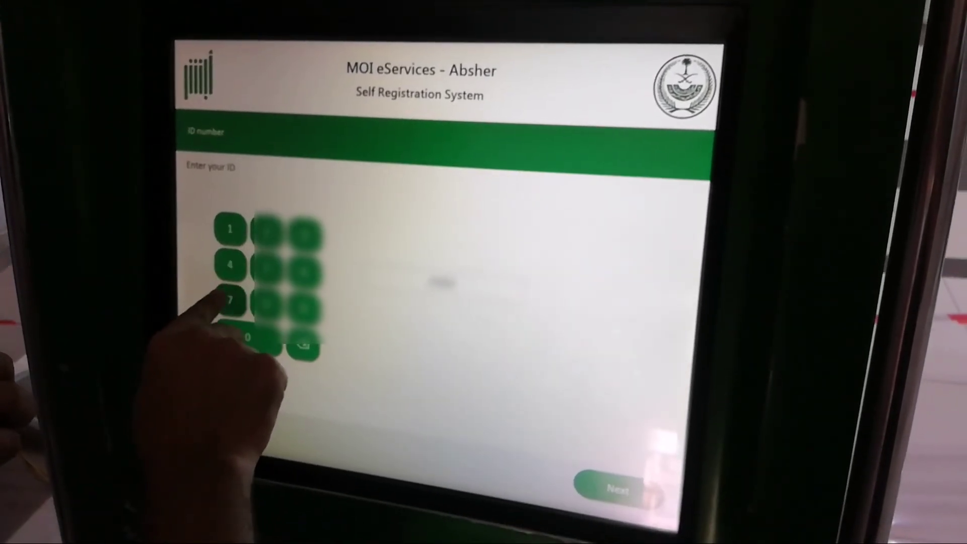
click(292, 280)
click(215, 262)
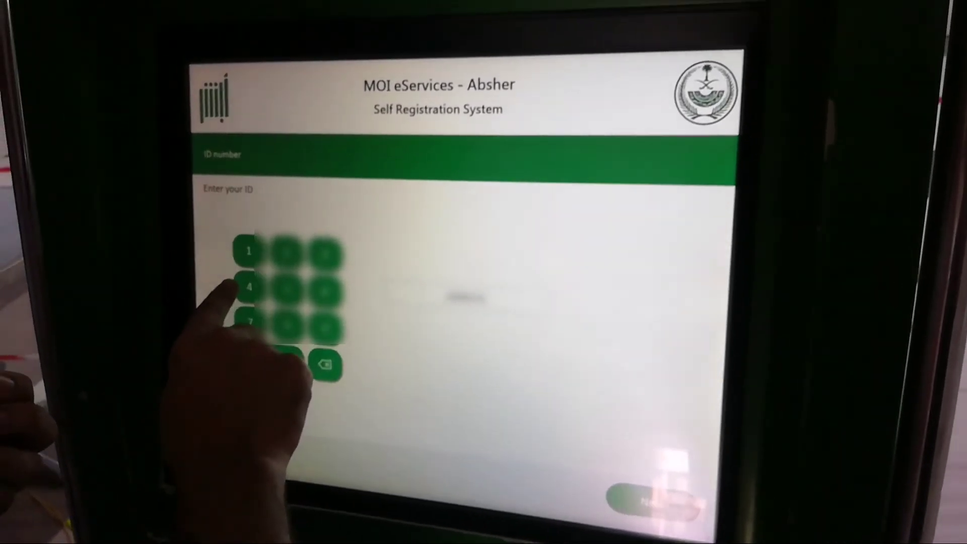
click(237, 358)
click(220, 282)
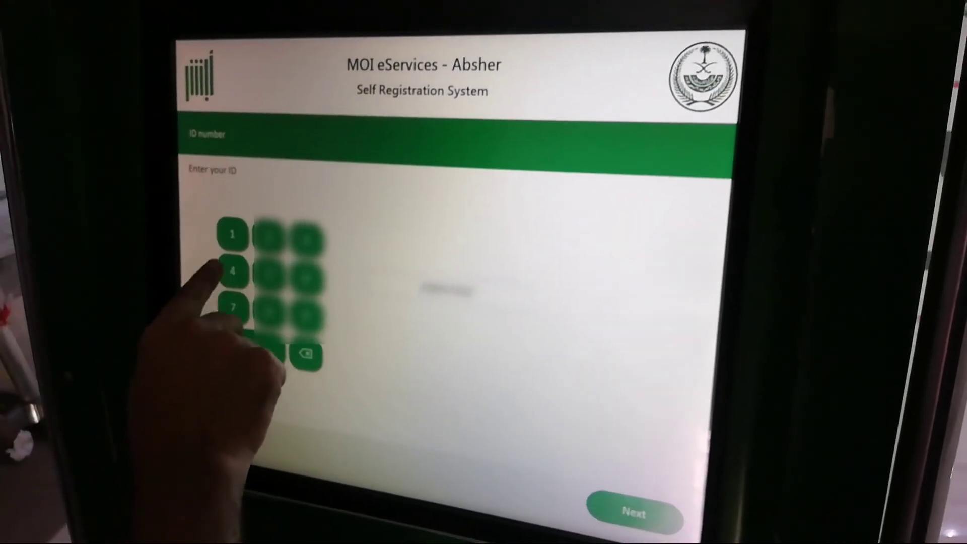
click(222, 318)
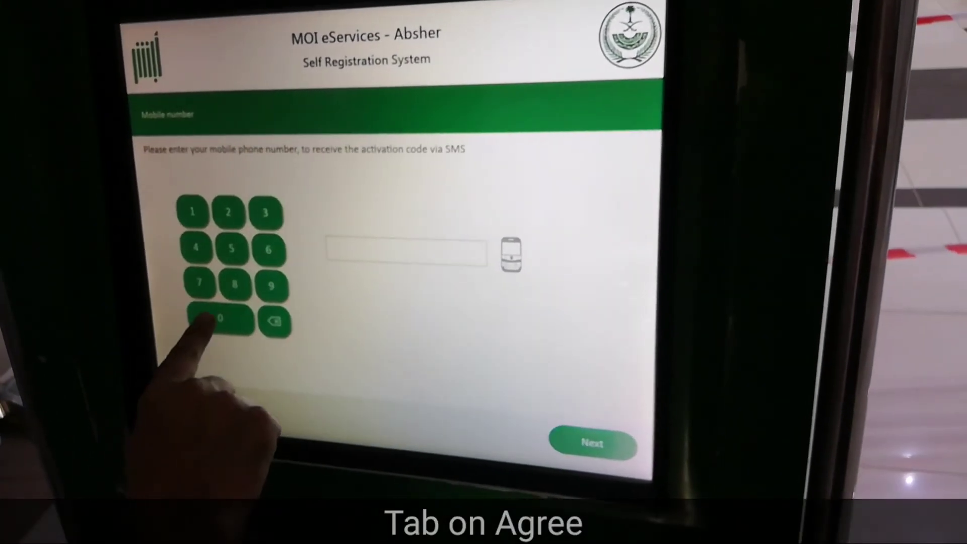
Step: Key in the mobile number on the kiosk keypad and submit it to request the SMS code
click(220, 321)
click(233, 252)
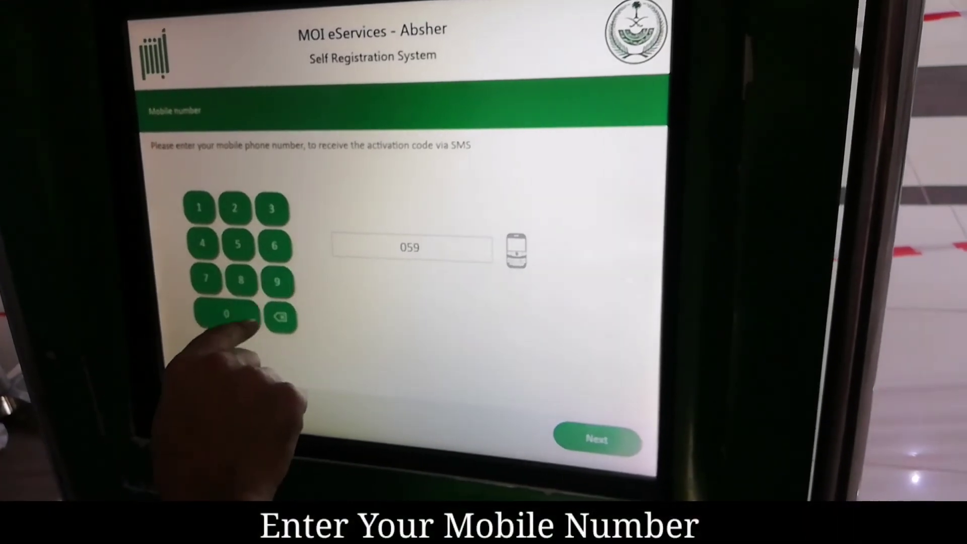
click(242, 285)
click(200, 213)
click(200, 213)
click(273, 214)
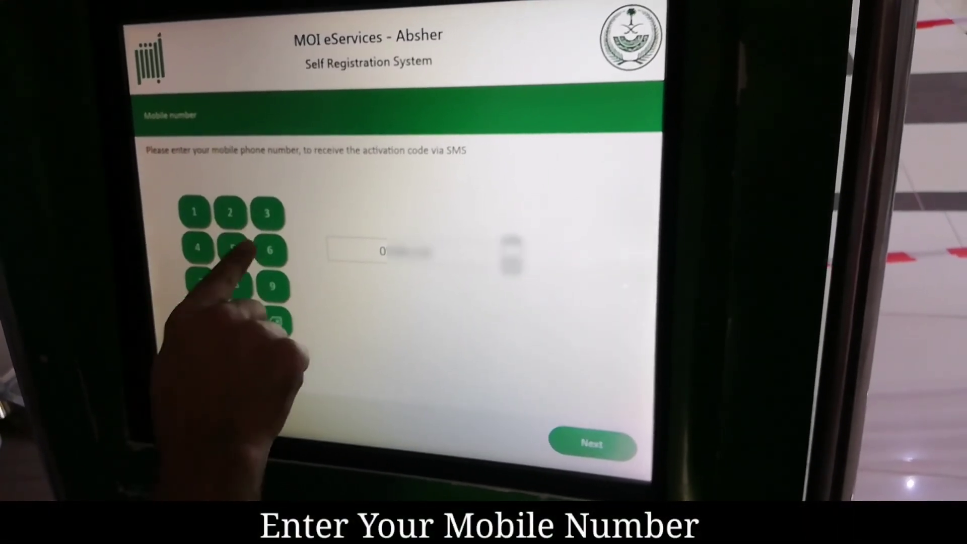
click(234, 248)
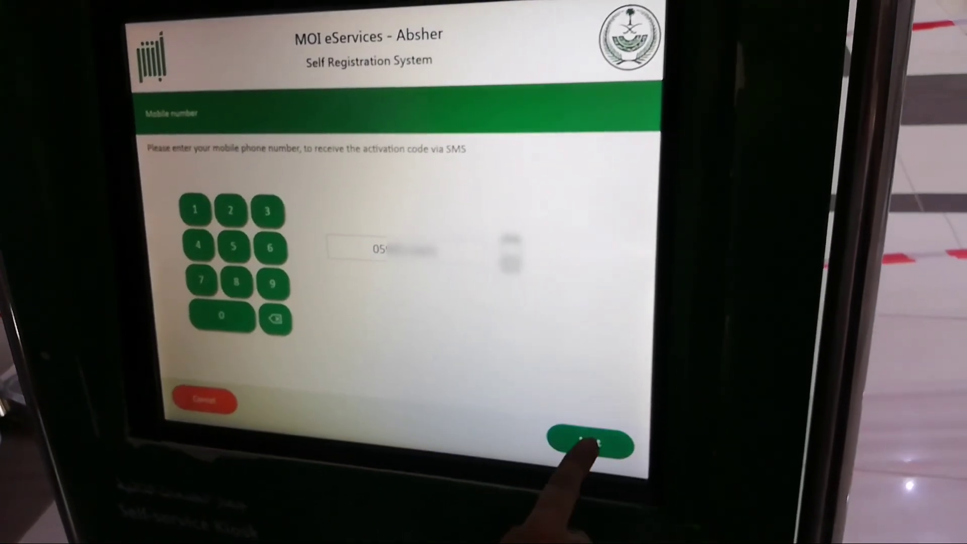
click(589, 442)
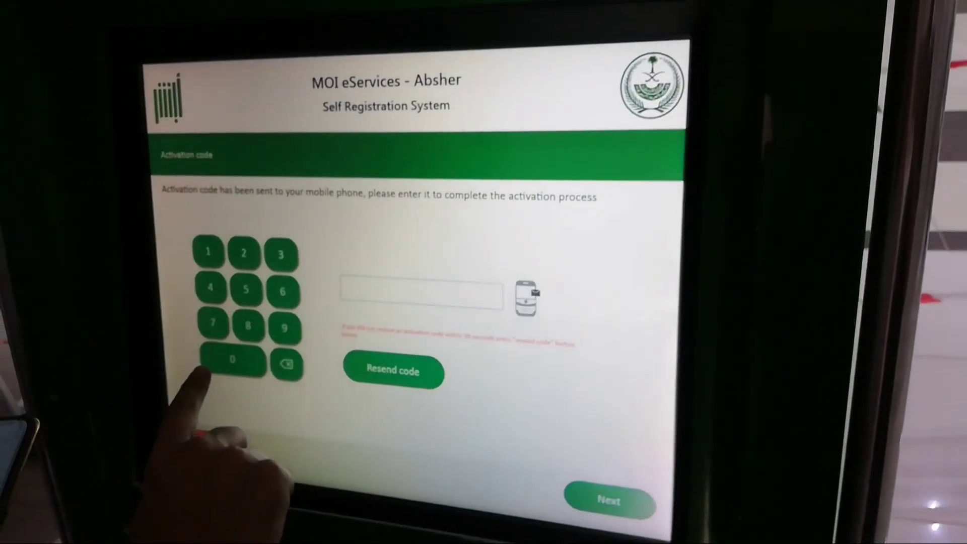
Step: Key in the SMS activation code on the kiosk keypad and submit it with Next
click(221, 254)
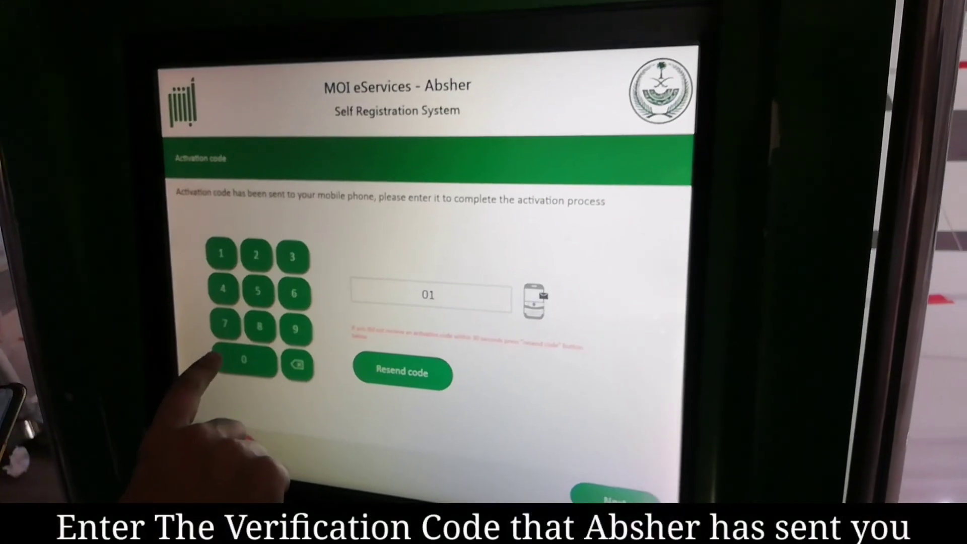
click(295, 322)
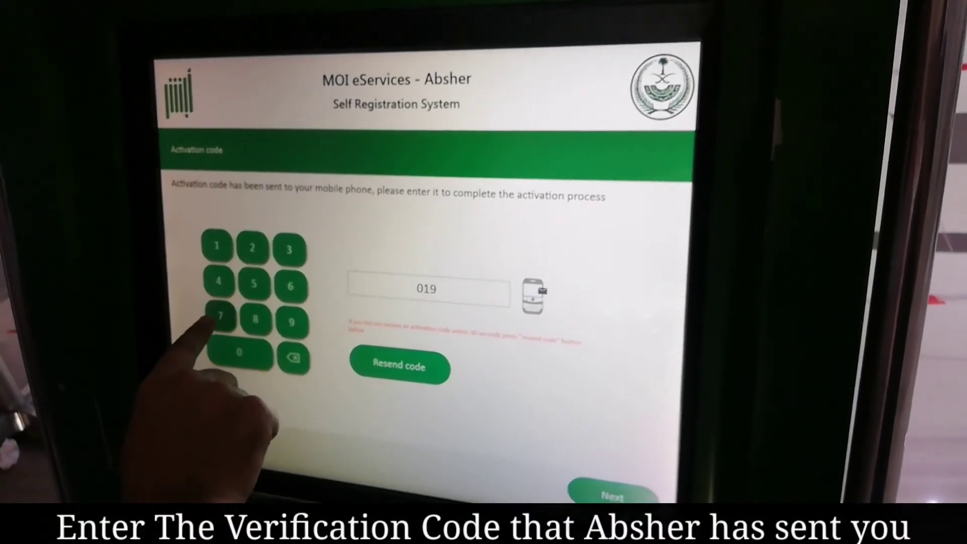
click(224, 316)
click(250, 313)
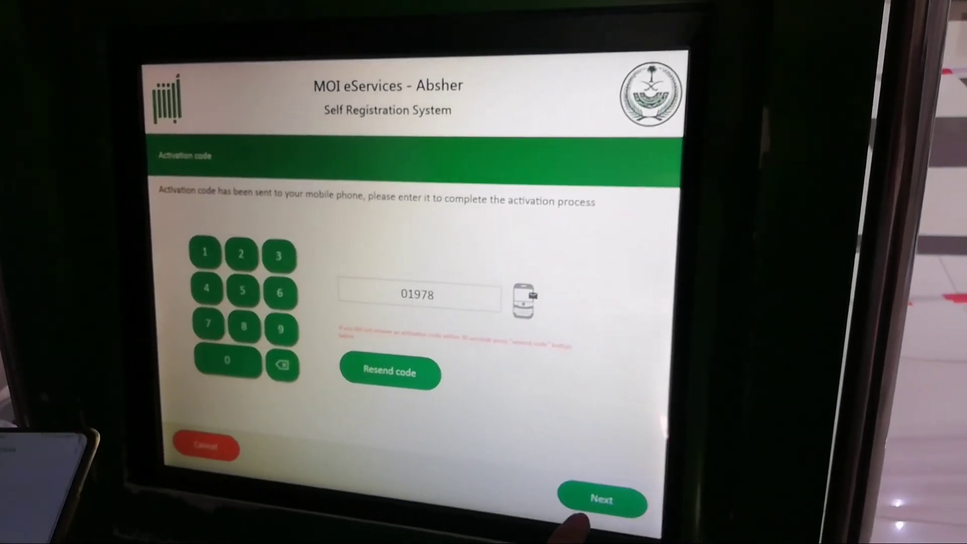
click(595, 502)
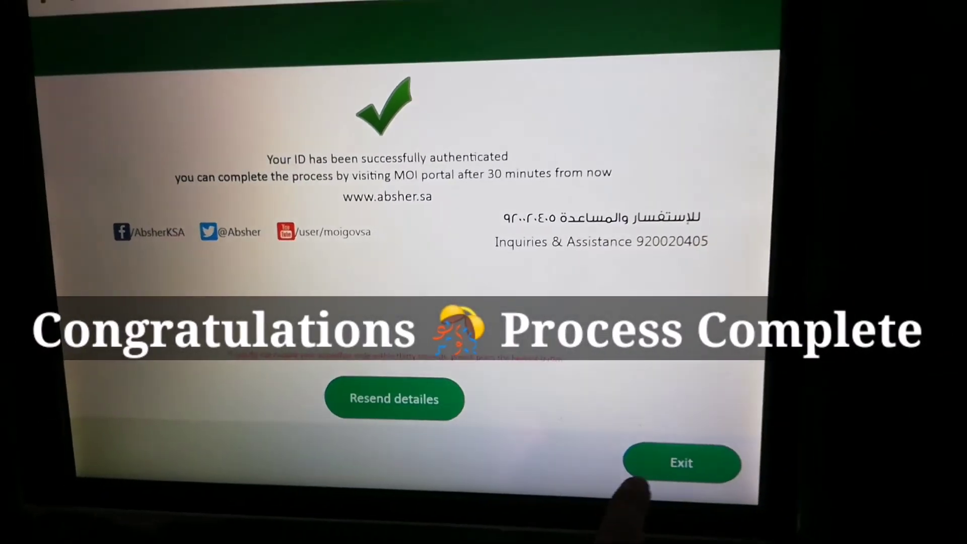
Step: Exit the success page back to the kiosk's English/Arabic language start screen
click(647, 466)
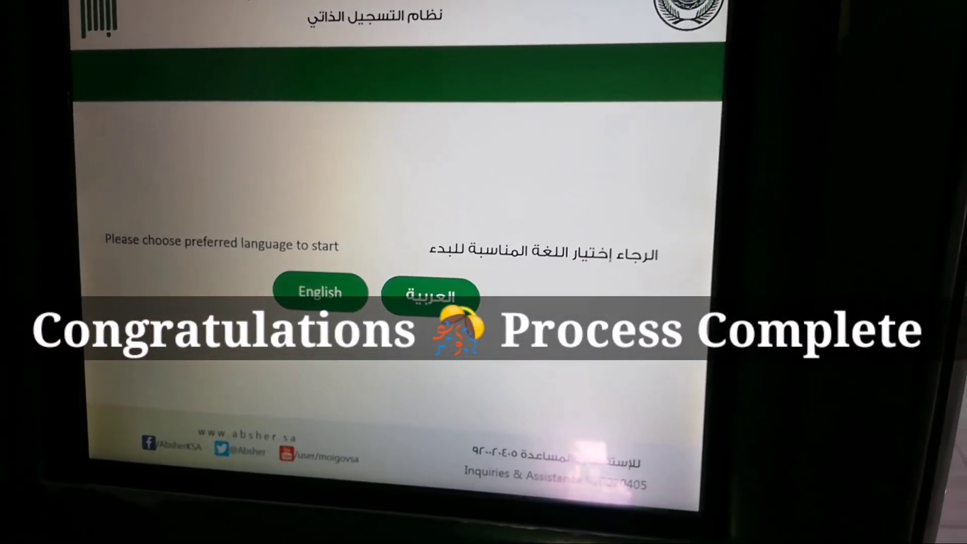